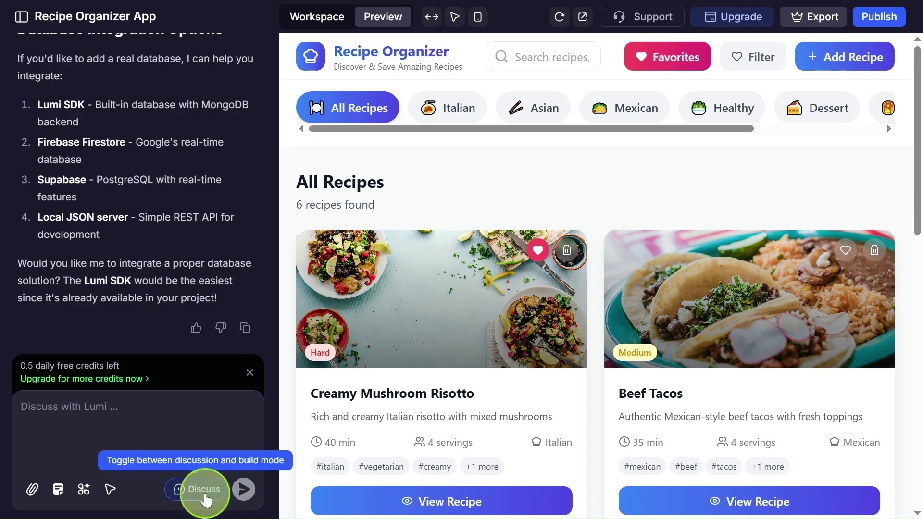
Step: Open the Tech Consulting Company Site workspace and scroll through its read-only ServicesPage.tsx code
{"action": "left_click", "coordinate": [205, 489]}
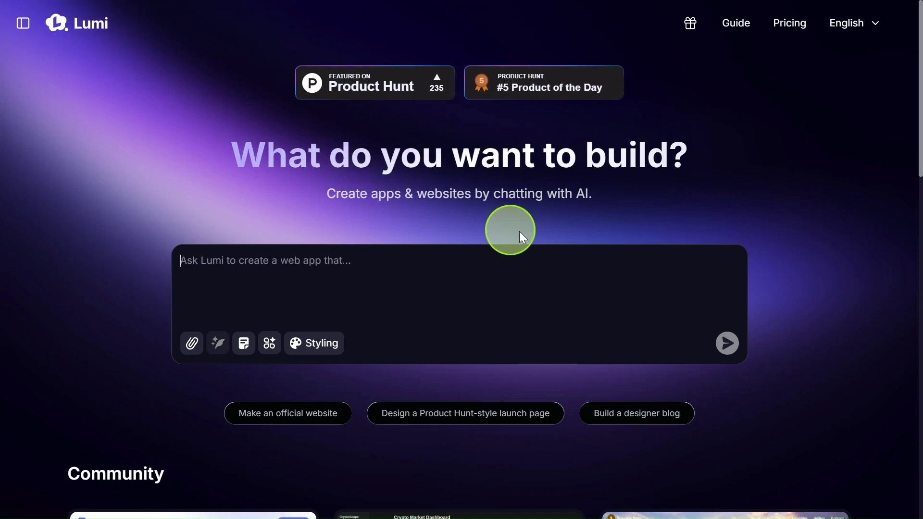
{"action": "scroll", "coordinate": [806, 287], "scroll_direction": "down", "scroll_amount": 12}
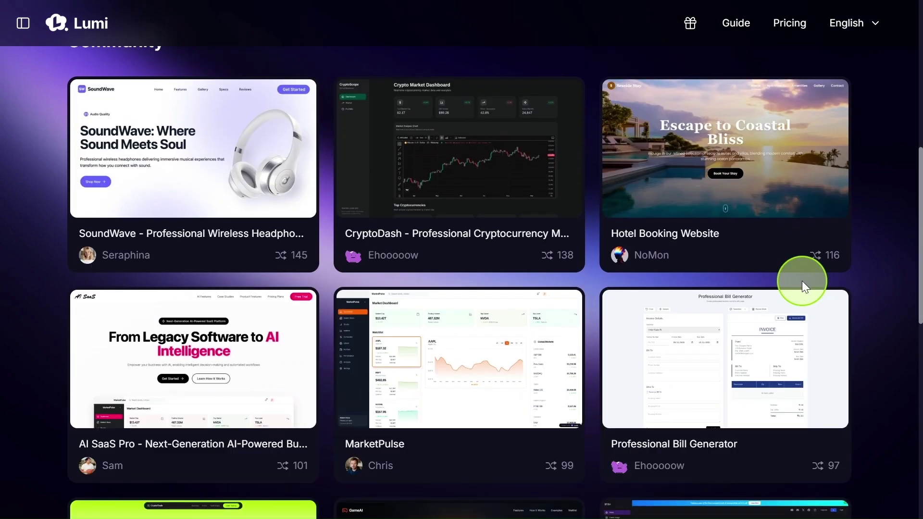
{"action": "scroll", "coordinate": [801, 288], "scroll_direction": "down", "scroll_amount": 3}
{"action": "scroll", "coordinate": [802, 284], "scroll_direction": "up", "scroll_amount": 15}
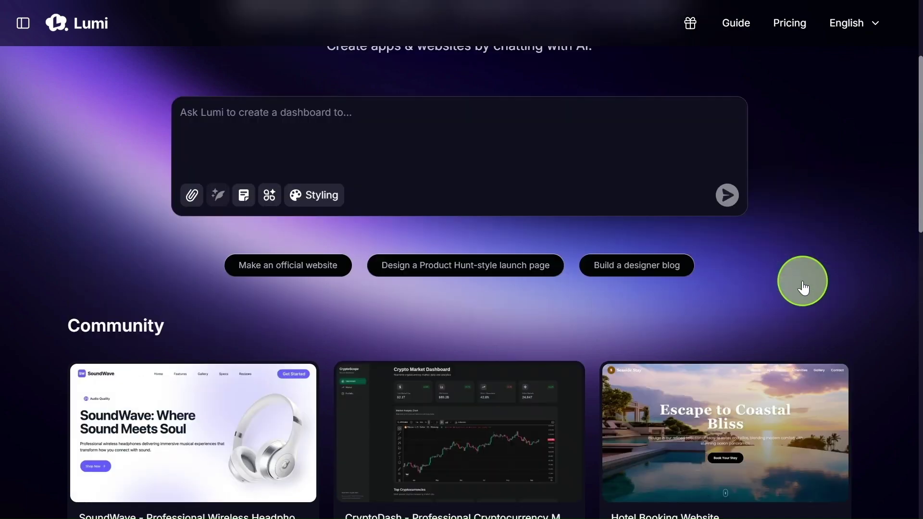
{"action": "scroll", "coordinate": [802, 281], "scroll_direction": "up", "scroll_amount": 2}
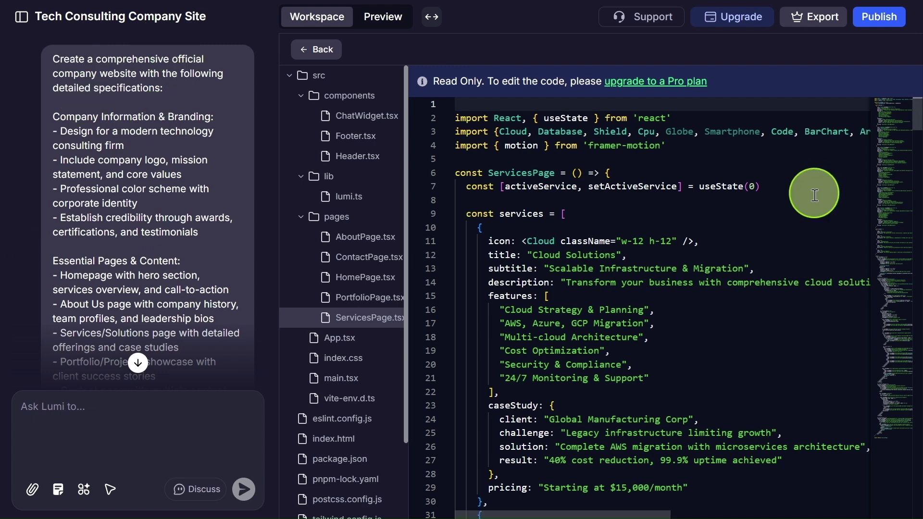
Step: Scroll down through the Tech Consulting project's code and chat panel
{"action": "scroll", "coordinate": [814, 199], "scroll_direction": "down", "scroll_amount": 5}
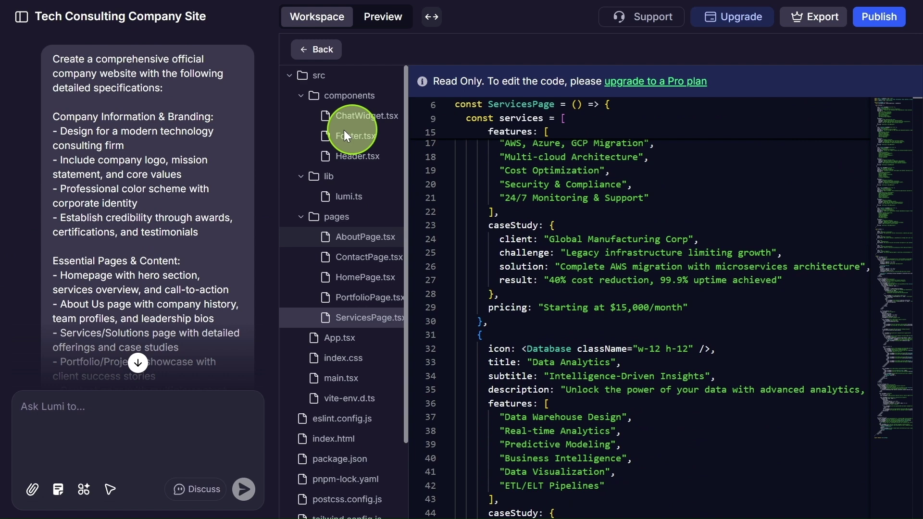
{"action": "scroll", "coordinate": [91, 231], "scroll_direction": "down", "scroll_amount": 10}
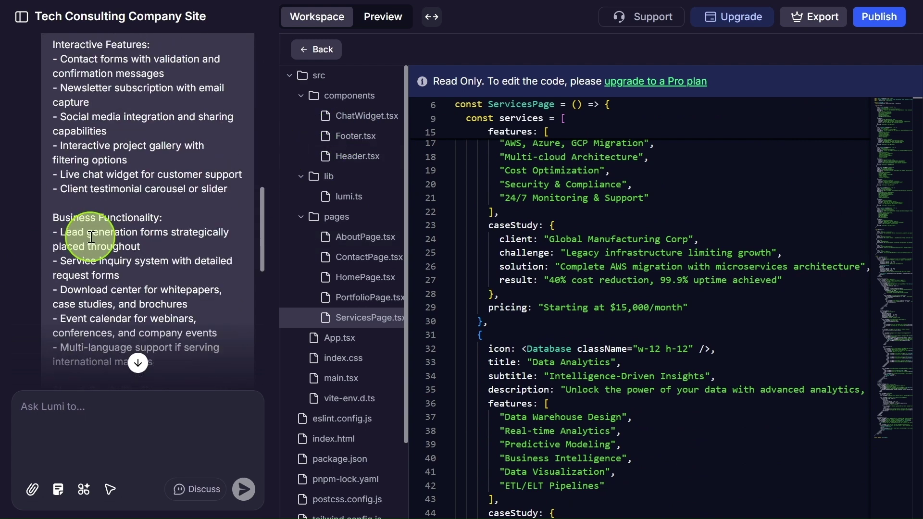
{"action": "scroll", "coordinate": [92, 237], "scroll_direction": "down", "scroll_amount": 5}
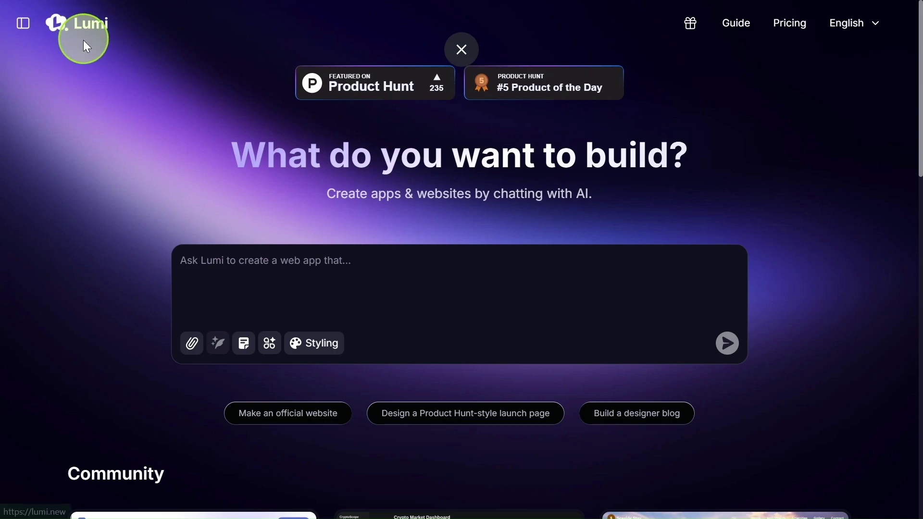
Step: Scroll the home page, then Alt+Tab back to the Tech Consulting Company Site workspace window
{"action": "scroll", "coordinate": [798, 285], "scroll_direction": "down", "scroll_amount": 12}
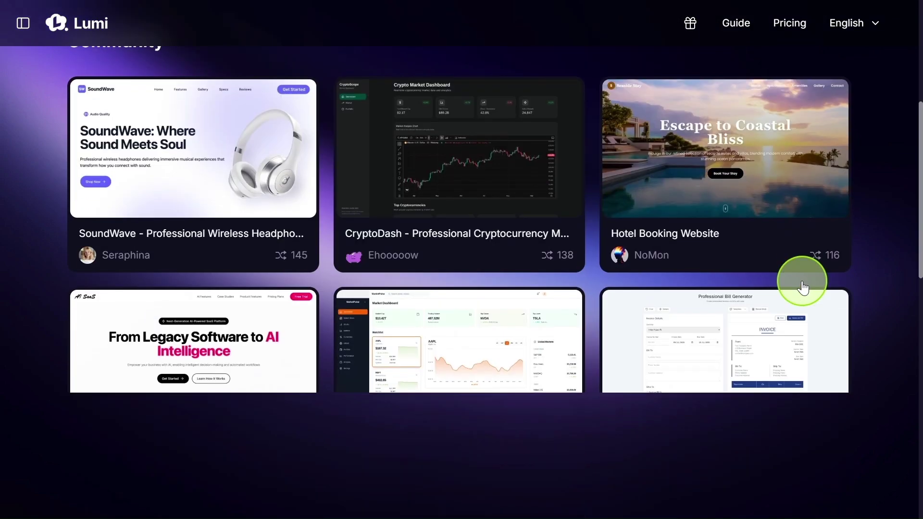
{"action": "scroll", "coordinate": [803, 287], "scroll_direction": "down", "scroll_amount": 3}
{"action": "scroll", "coordinate": [803, 288], "scroll_direction": "up", "scroll_amount": 14}
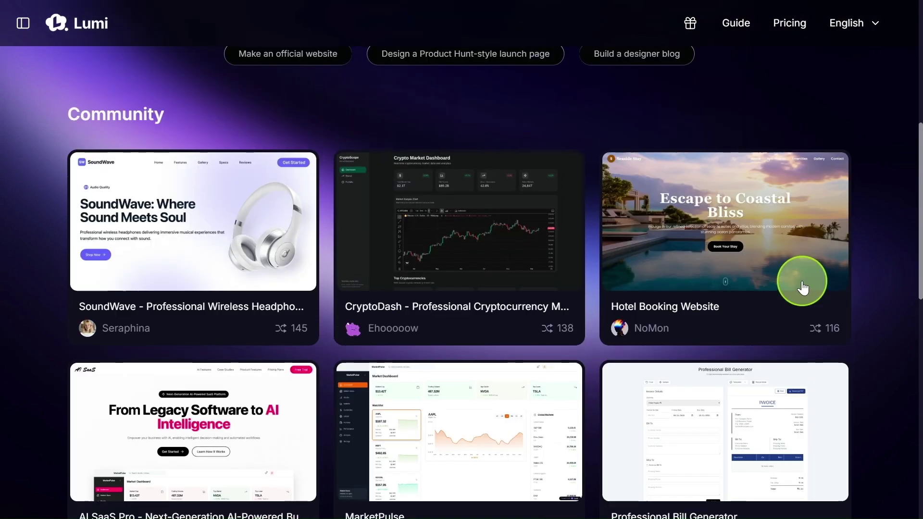
{"action": "scroll", "coordinate": [803, 280], "scroll_direction": "up", "scroll_amount": 3}
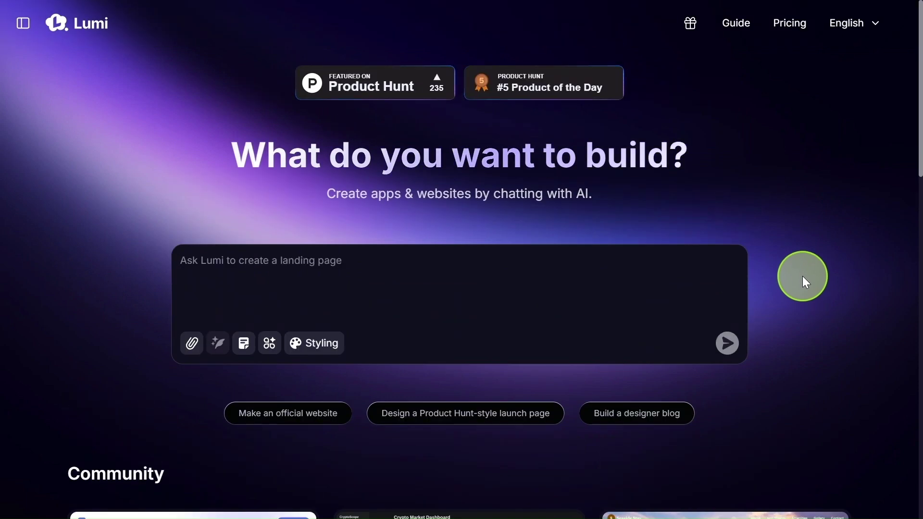
{"action": "key", "text": "alt+Tab"}
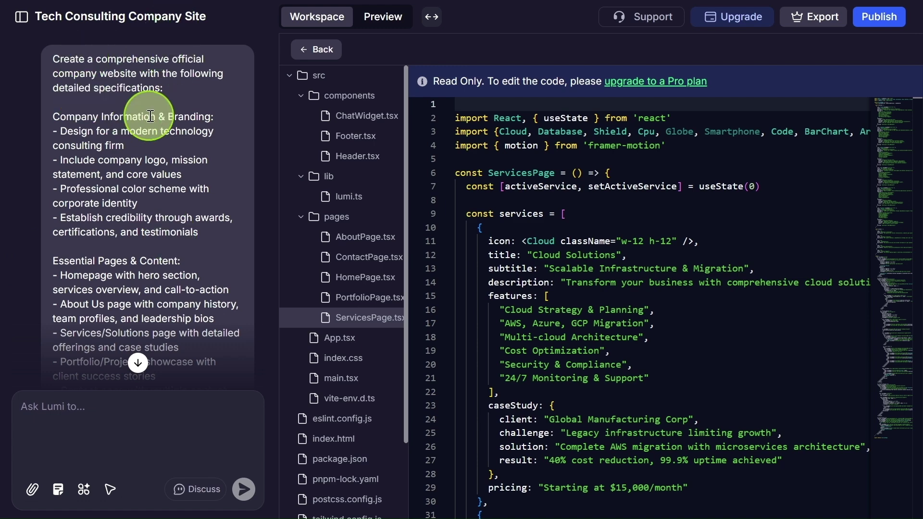
{"action": "scroll", "coordinate": [813, 199], "scroll_direction": "down", "scroll_amount": 2}
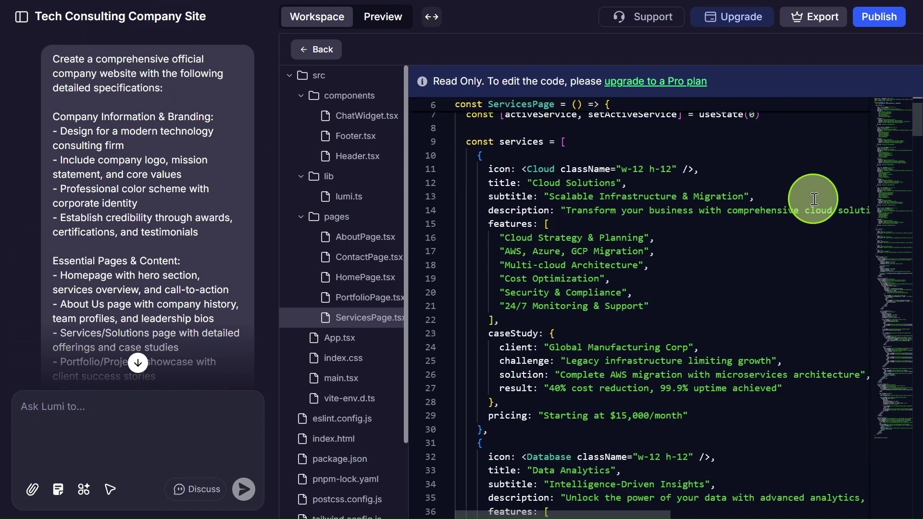
{"action": "scroll", "coordinate": [636, 170], "scroll_direction": "down", "scroll_amount": 3}
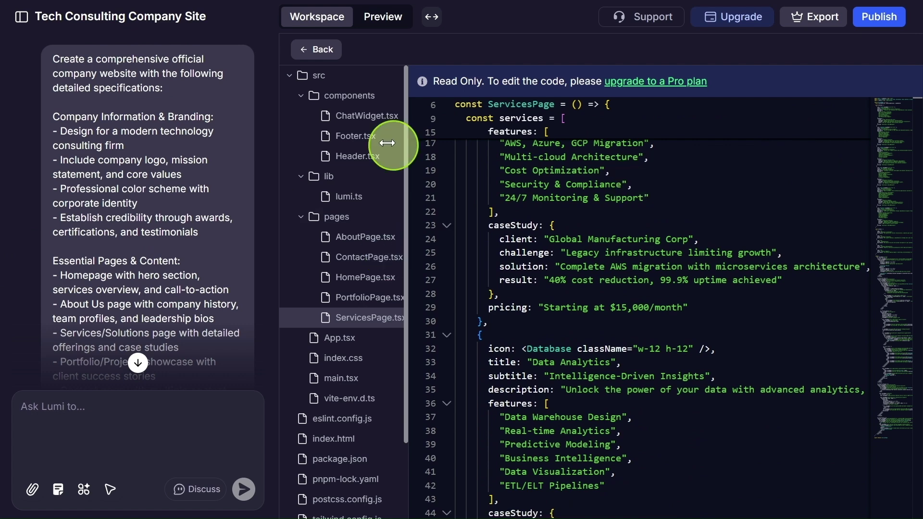
{"action": "scroll", "coordinate": [91, 237], "scroll_direction": "down", "scroll_amount": 15}
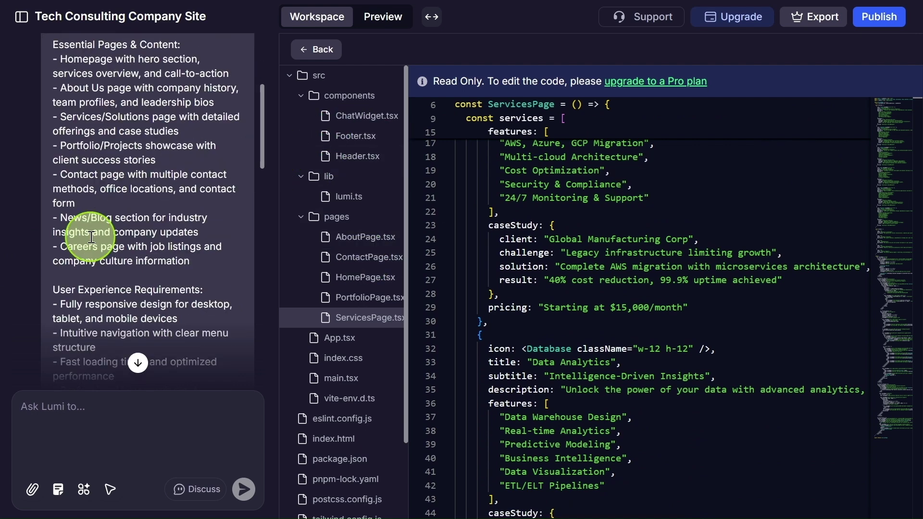
{"action": "scroll", "coordinate": [91, 237], "scroll_direction": "down", "scroll_amount": 6}
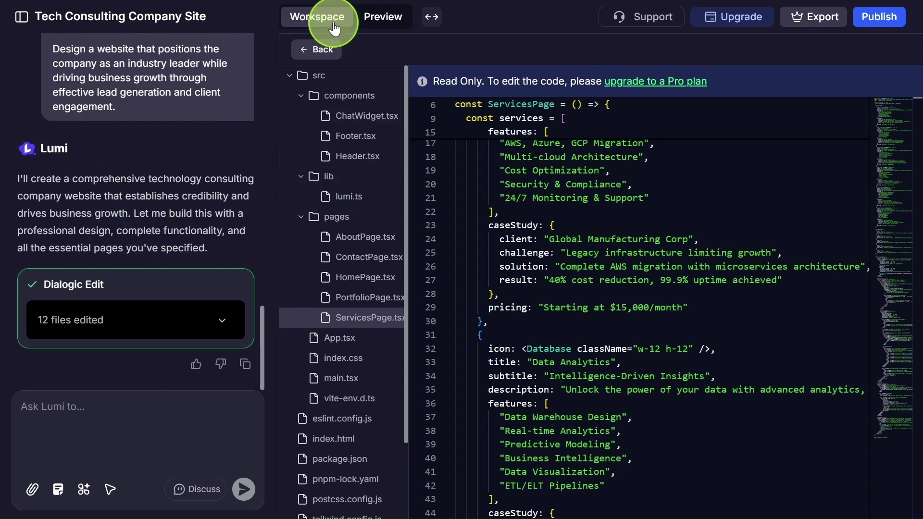
Step: Visit the project's overview, File Storage and Code sections, then Alt+Tab to the home page
{"action": "left_click", "coordinate": [326, 52]}
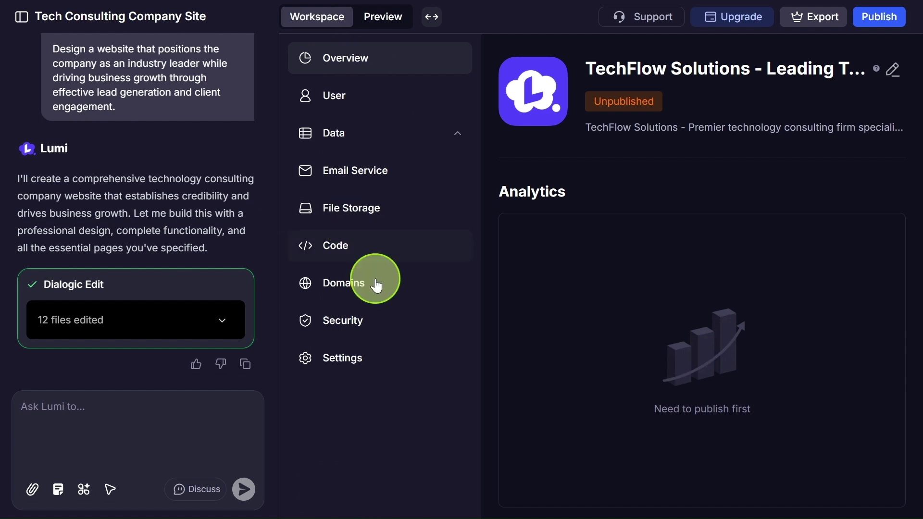
{"action": "left_click", "coordinate": [407, 206]}
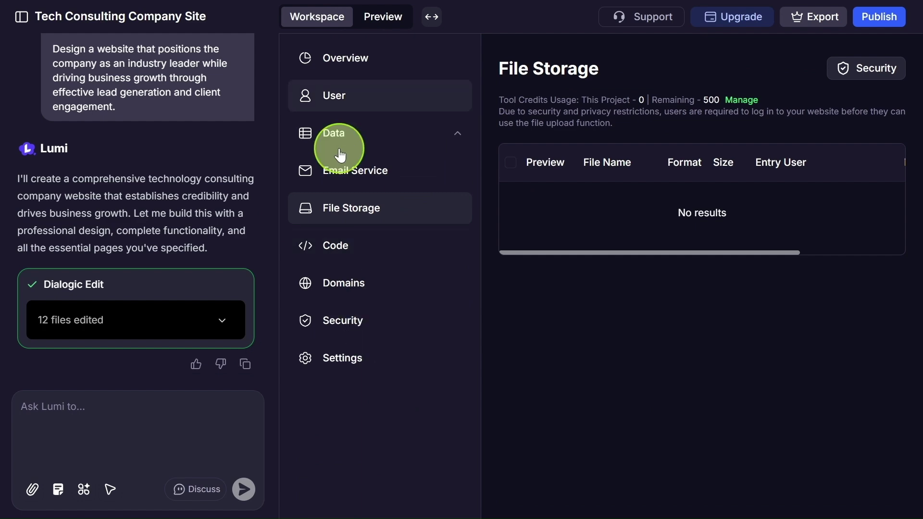
{"action": "left_click", "coordinate": [391, 259]}
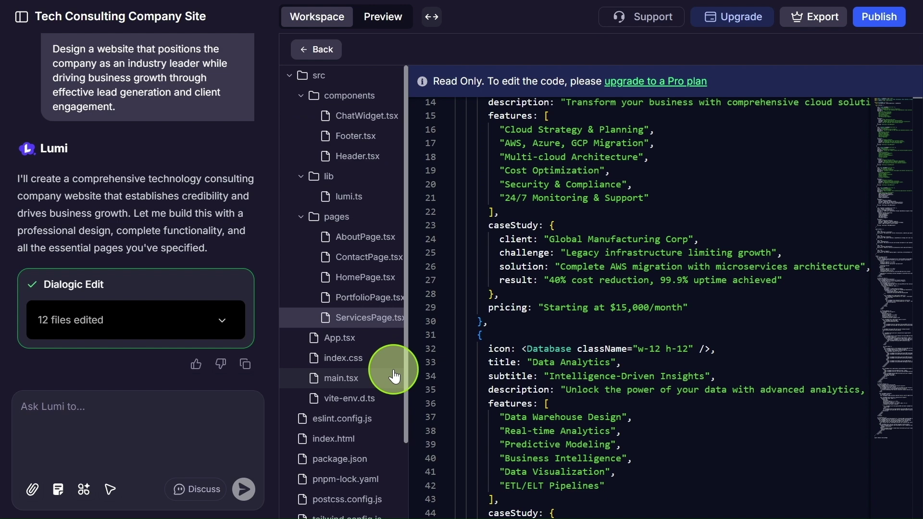
{"action": "left_click", "coordinate": [315, 49]}
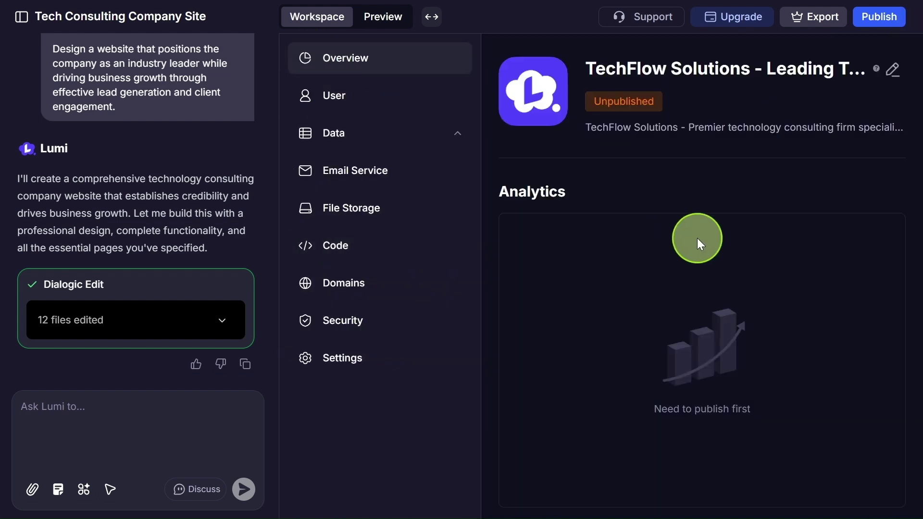
{"action": "key", "text": "alt+Tab"}
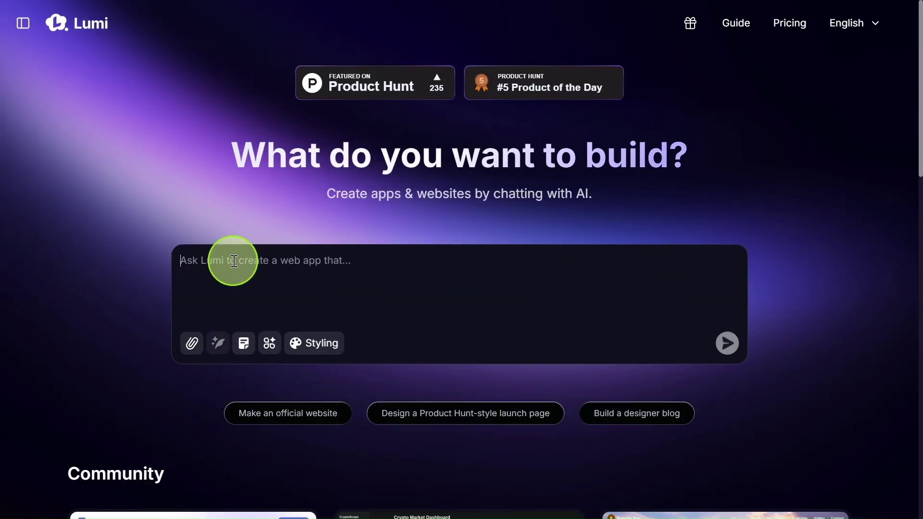
Step: Scroll to the bottom of the Community grid and load more projects with Show More
{"action": "scroll", "coordinate": [235, 261], "scroll_direction": "down", "scroll_amount": 3}
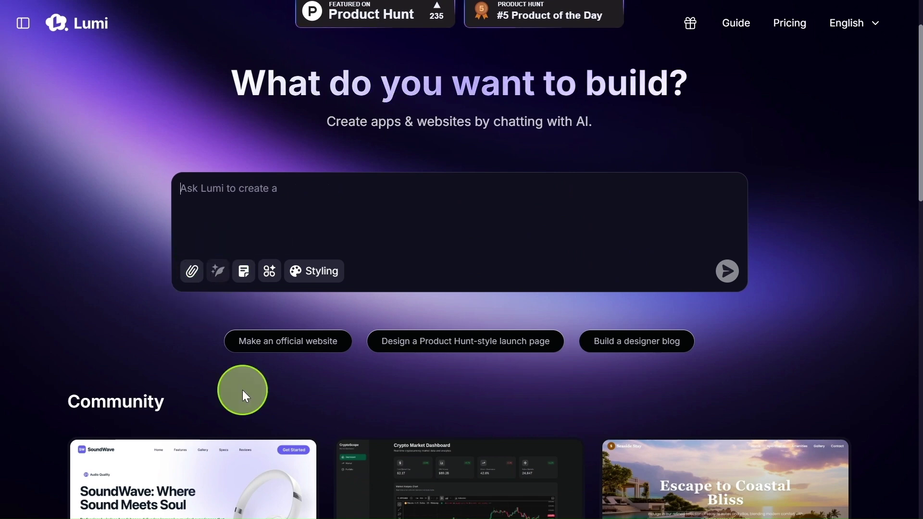
{"action": "scroll", "coordinate": [242, 390], "scroll_direction": "down", "scroll_amount": 3}
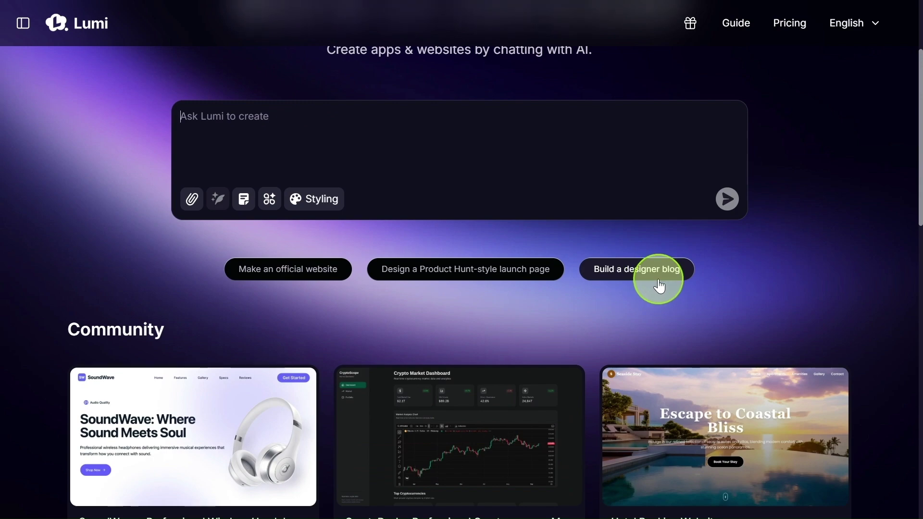
{"action": "scroll", "coordinate": [659, 281], "scroll_direction": "down", "scroll_amount": 5}
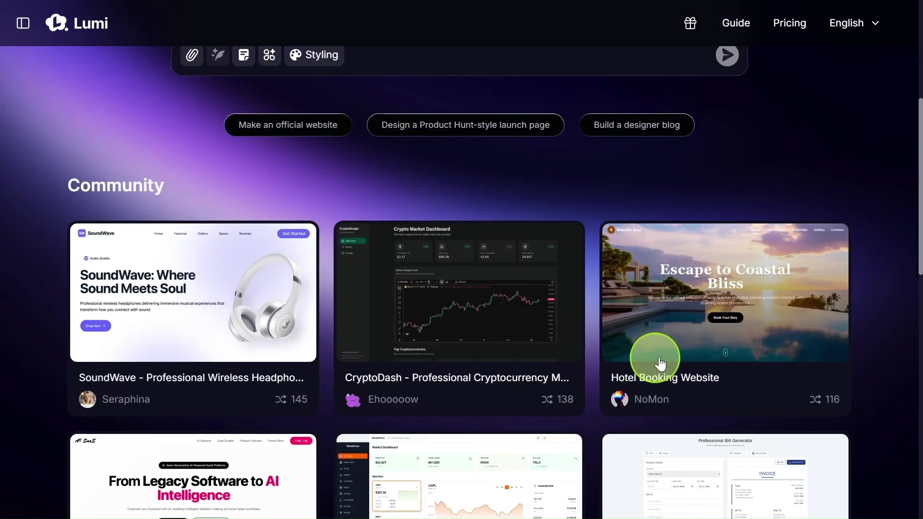
{"action": "scroll", "coordinate": [686, 350], "scroll_direction": "down", "scroll_amount": 3}
{"action": "scroll", "coordinate": [688, 353], "scroll_direction": "down", "scroll_amount": 5}
{"action": "scroll", "coordinate": [689, 353], "scroll_direction": "down", "scroll_amount": 3}
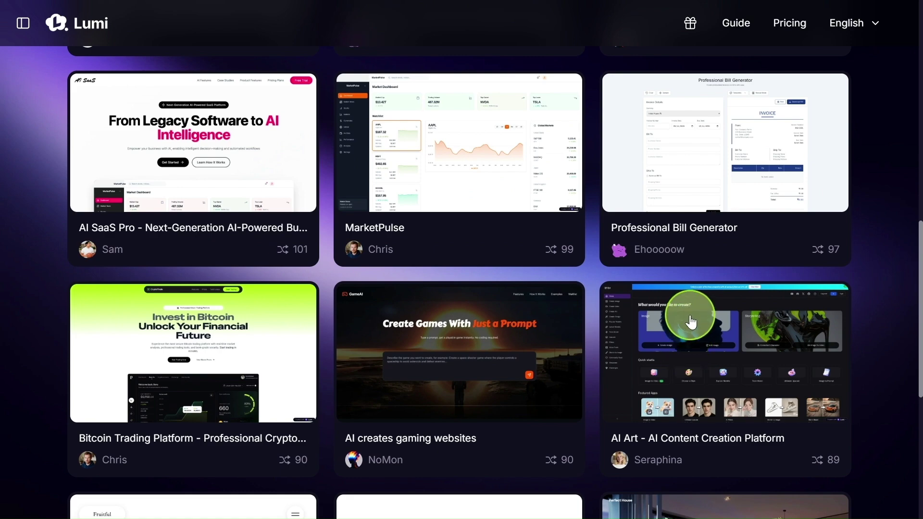
{"action": "scroll", "coordinate": [669, 393], "scroll_direction": "down", "scroll_amount": 5}
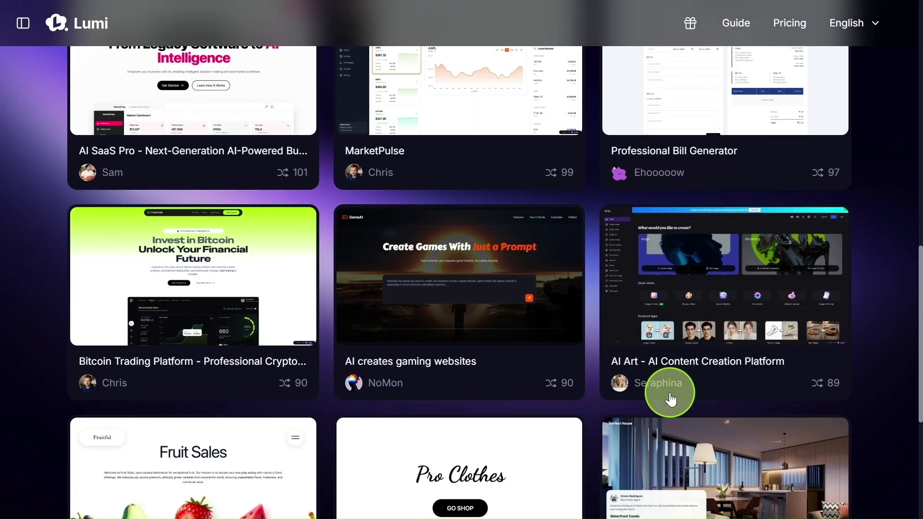
{"action": "scroll", "coordinate": [671, 398], "scroll_direction": "down", "scroll_amount": 3}
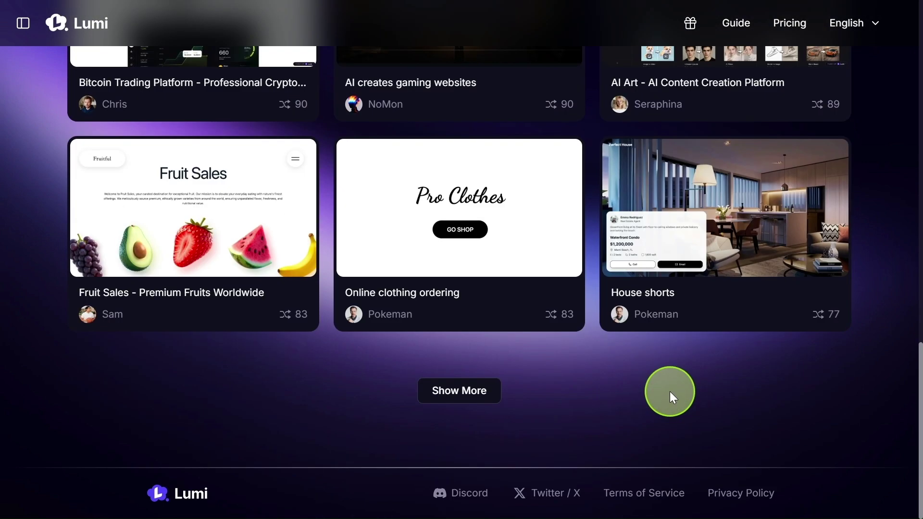
{"action": "left_click", "coordinate": [482, 410]}
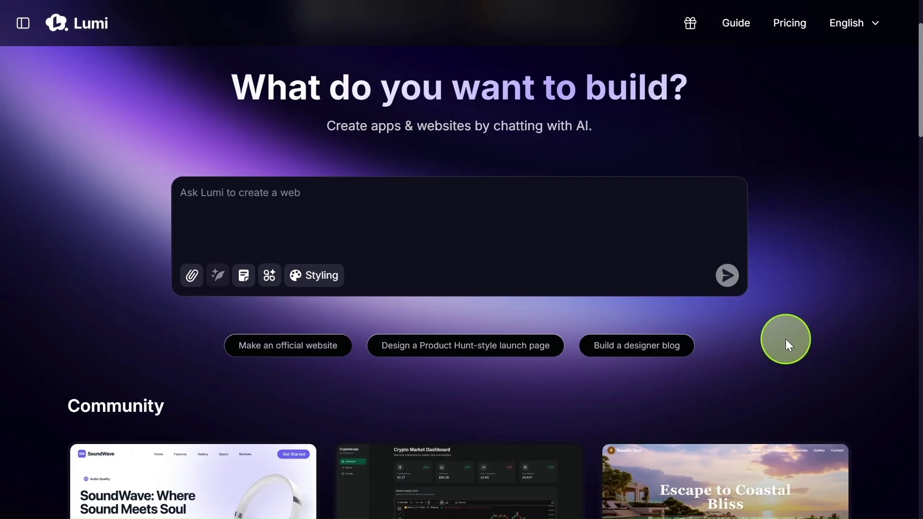
Step: Scroll the home page to Community cards like SoundWave, CryptoDash and Hotel Booking Website
{"action": "scroll", "coordinate": [463, 317], "scroll_direction": "up", "scroll_amount": 2}
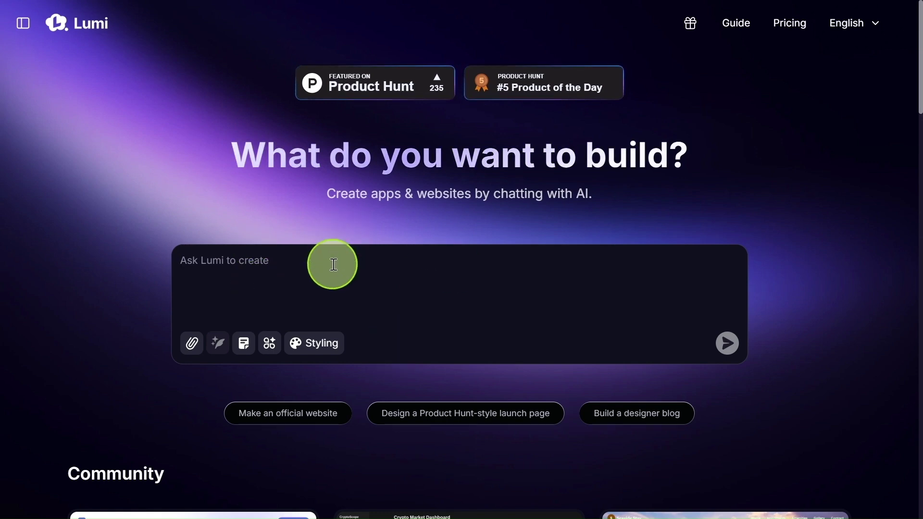
{"action": "scroll", "coordinate": [758, 304], "scroll_direction": "down", "scroll_amount": 3}
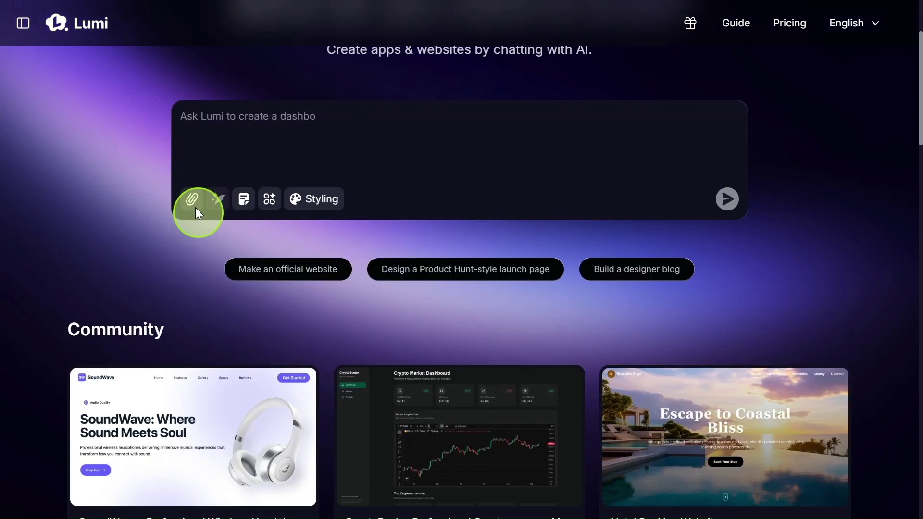
{"action": "scroll", "coordinate": [166, 362], "scroll_direction": "down", "scroll_amount": 3}
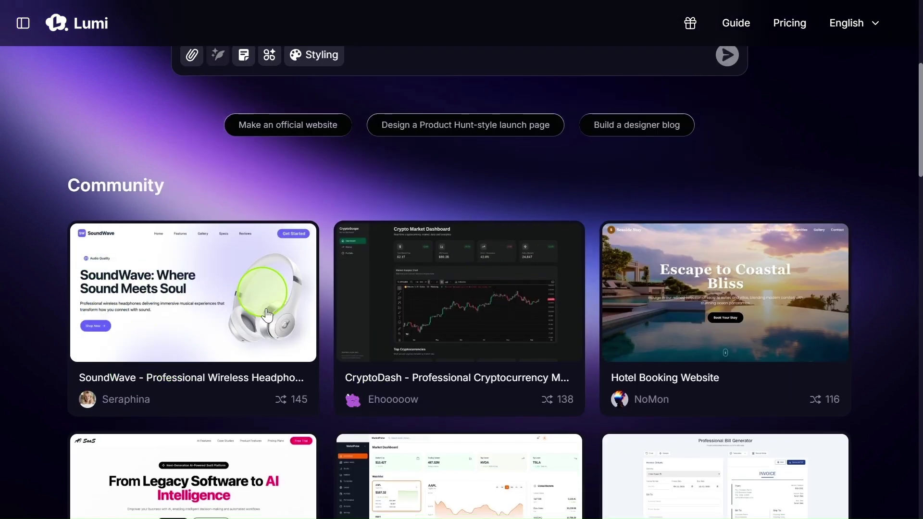
{"action": "scroll", "coordinate": [827, 368], "scroll_direction": "down", "scroll_amount": 5}
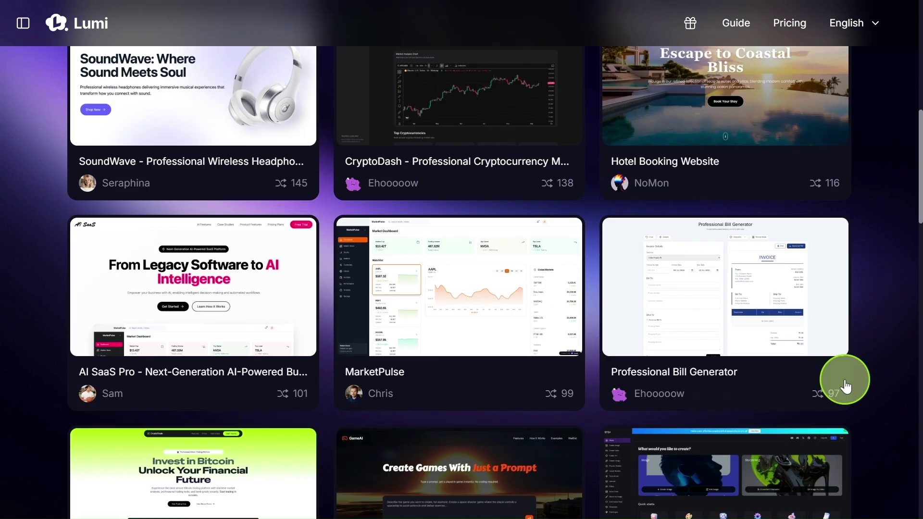
{"action": "scroll", "coordinate": [812, 363], "scroll_direction": "up", "scroll_amount": 2}
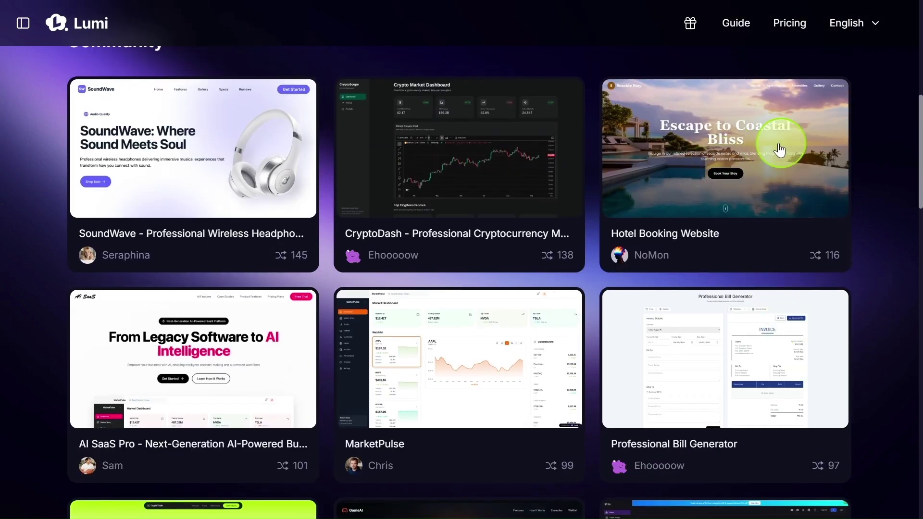
Step: Open the Hotel Booking Website preview and scroll down to its contact footer
{"action": "left_click", "coordinate": [783, 171]}
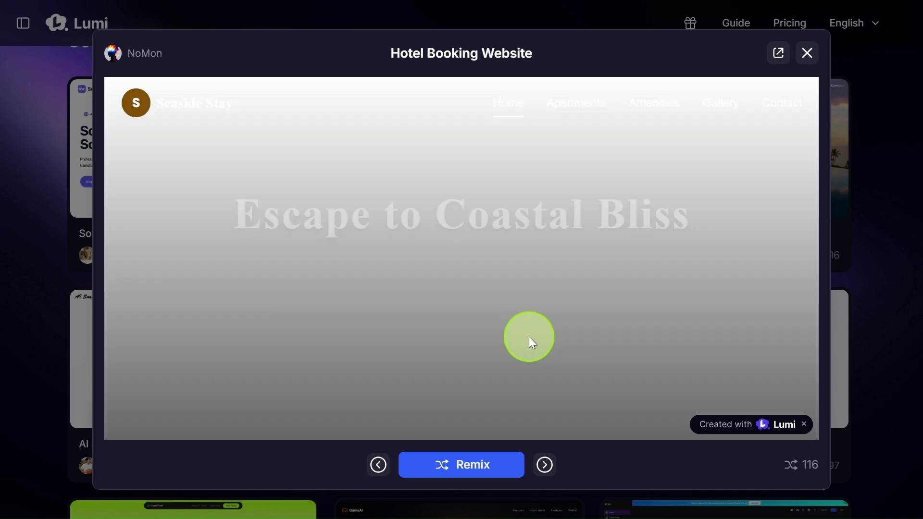
{"action": "scroll", "coordinate": [514, 314], "scroll_direction": "down", "scroll_amount": 10}
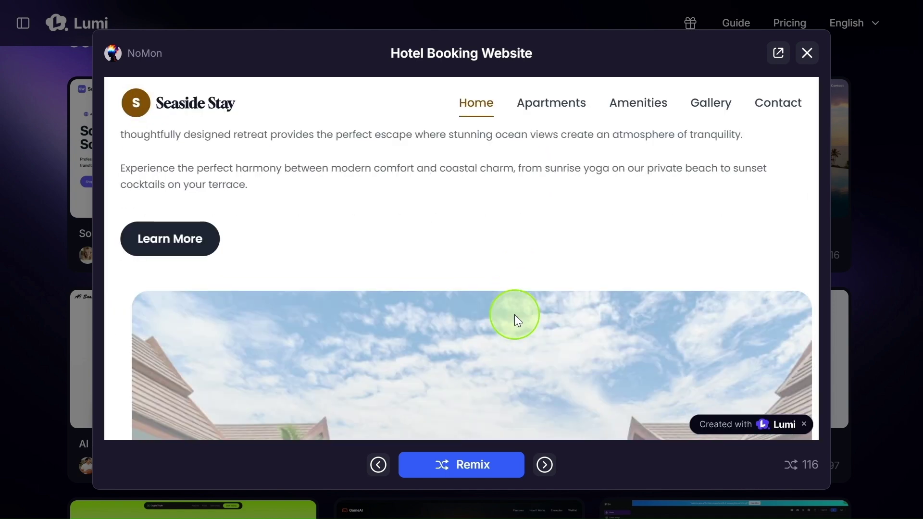
{"action": "scroll", "coordinate": [515, 315], "scroll_direction": "down", "scroll_amount": 10}
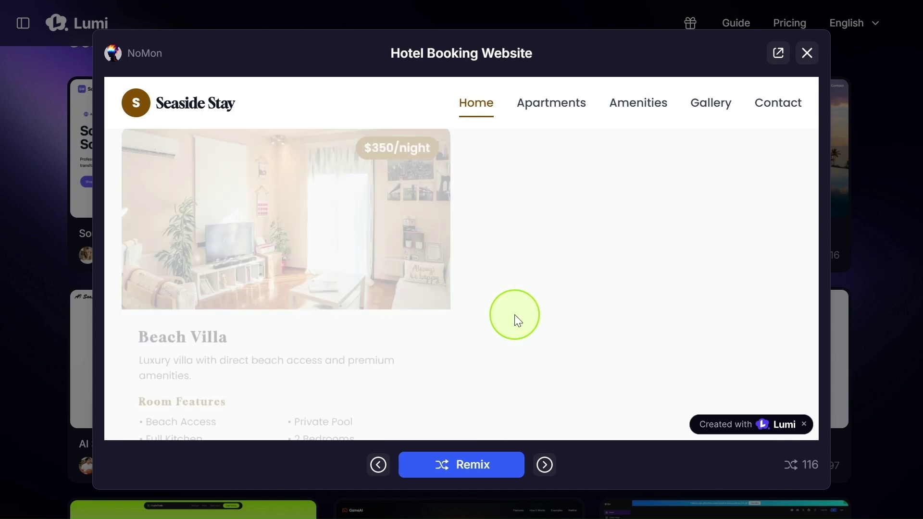
{"action": "scroll", "coordinate": [515, 315], "scroll_direction": "down", "scroll_amount": 10}
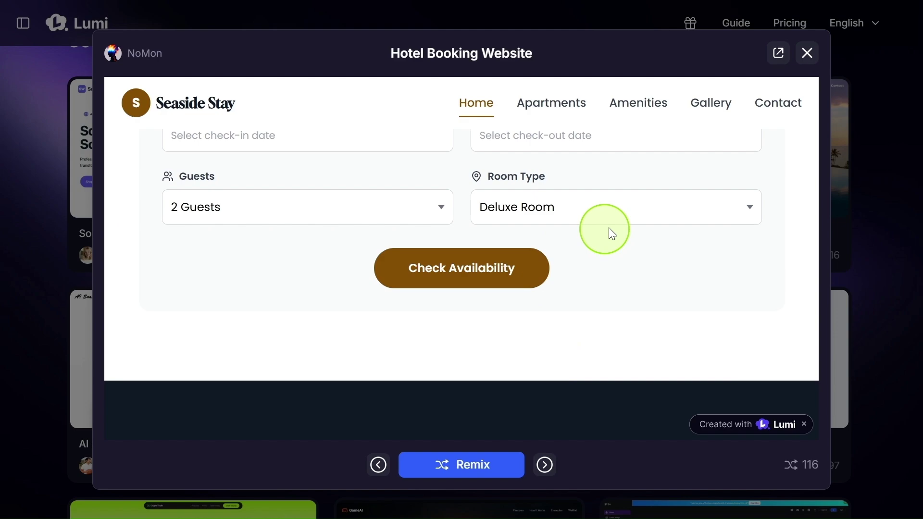
{"action": "scroll", "coordinate": [608, 234], "scroll_direction": "down", "scroll_amount": 5}
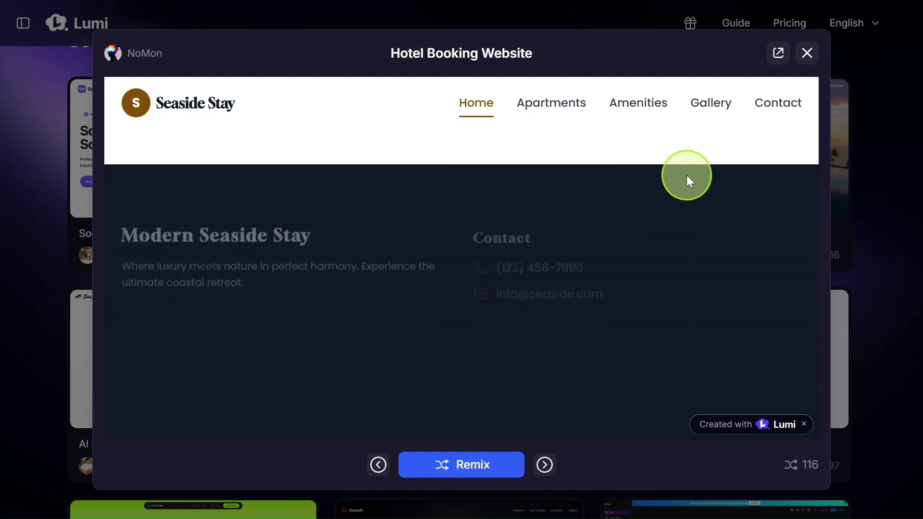
Step: Close the hotel preview, then preview and scroll through the Professional Bill Generator project
{"action": "left_click", "coordinate": [803, 64]}
{"action": "scroll", "coordinate": [773, 206], "scroll_direction": "down", "scroll_amount": 3}
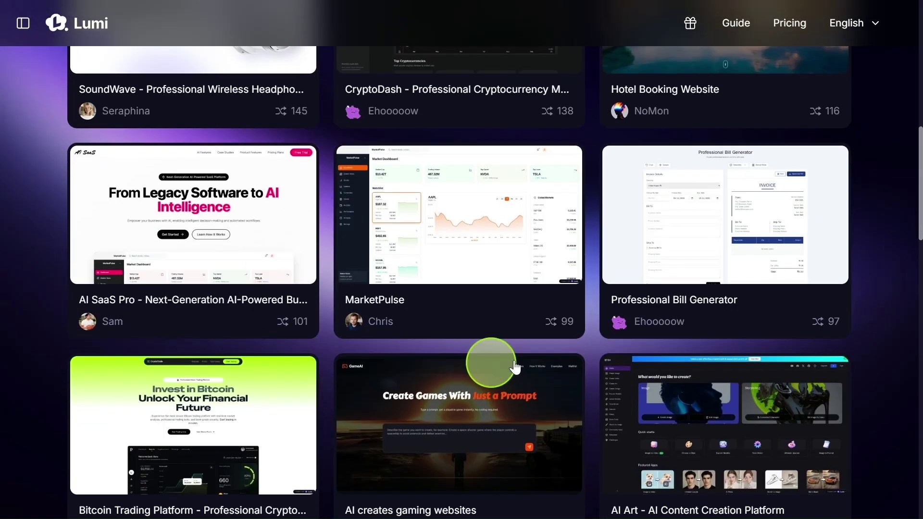
{"action": "left_click", "coordinate": [680, 252]}
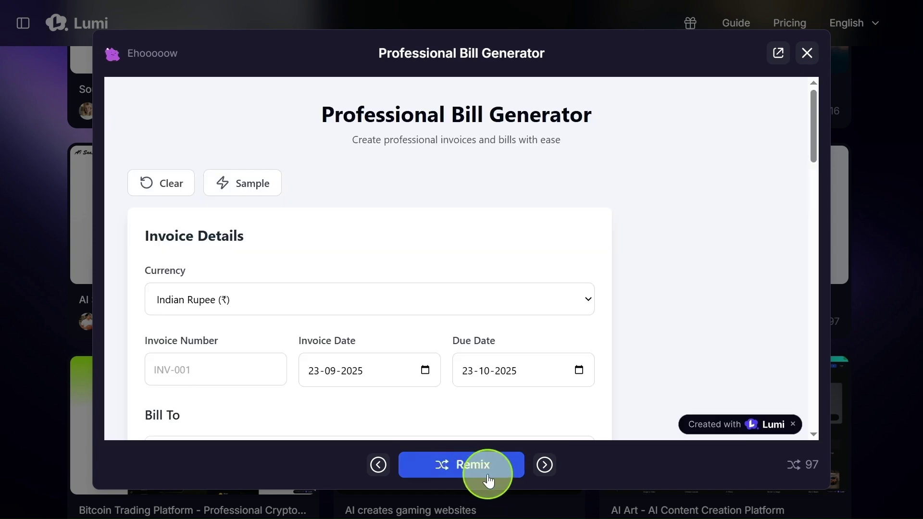
{"action": "scroll", "coordinate": [558, 344], "scroll_direction": "down", "scroll_amount": 10}
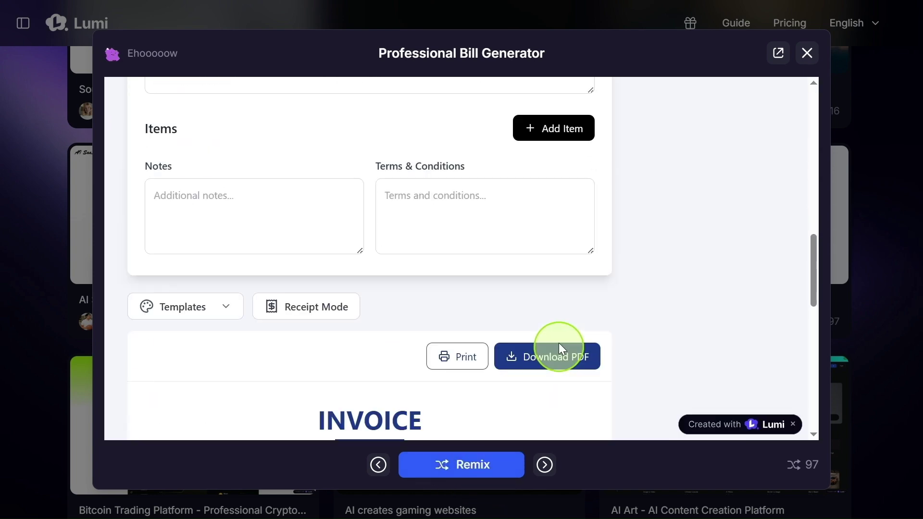
{"action": "left_click", "coordinate": [806, 64]}
Step: Preview and scroll through the Bitcoin Trading Platform project, then close it
{"action": "scroll", "coordinate": [230, 324], "scroll_direction": "down", "scroll_amount": 3}
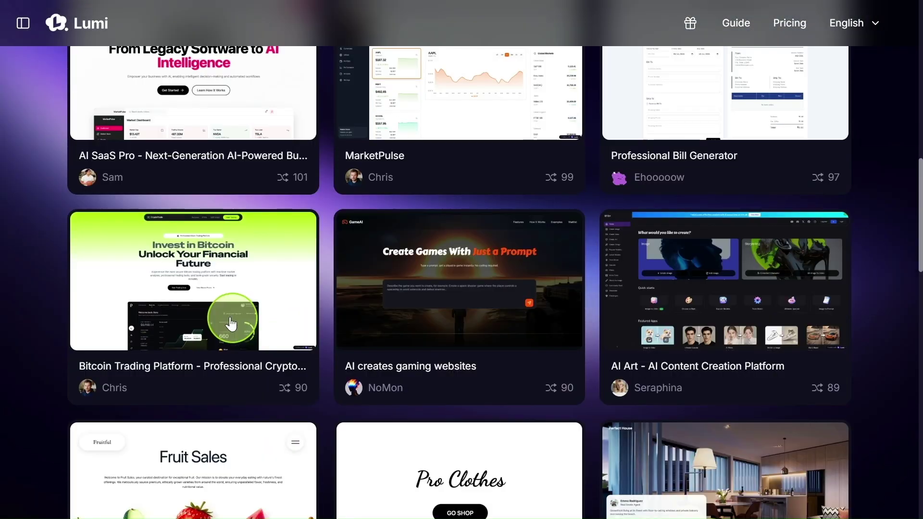
{"action": "left_click", "coordinate": [182, 306]}
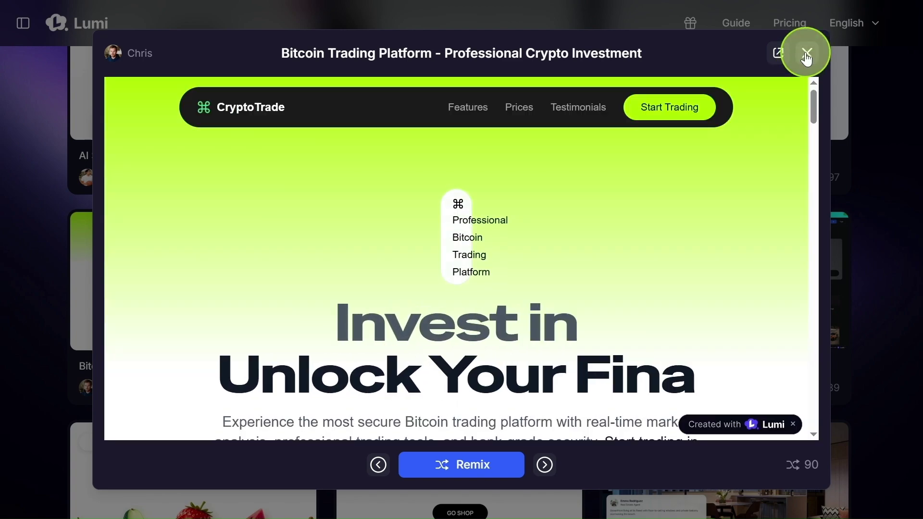
{"action": "scroll", "coordinate": [780, 260], "scroll_direction": "down", "scroll_amount": 10}
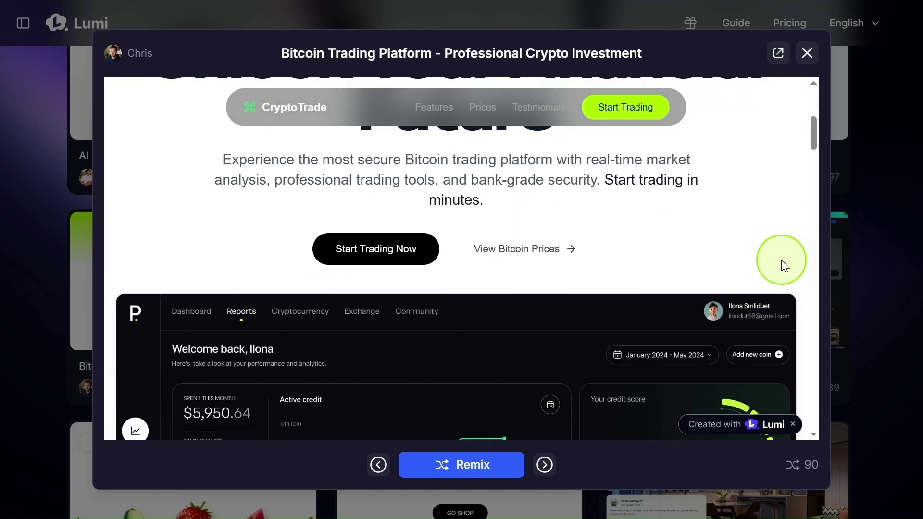
{"action": "scroll", "coordinate": [780, 259], "scroll_direction": "down", "scroll_amount": 5}
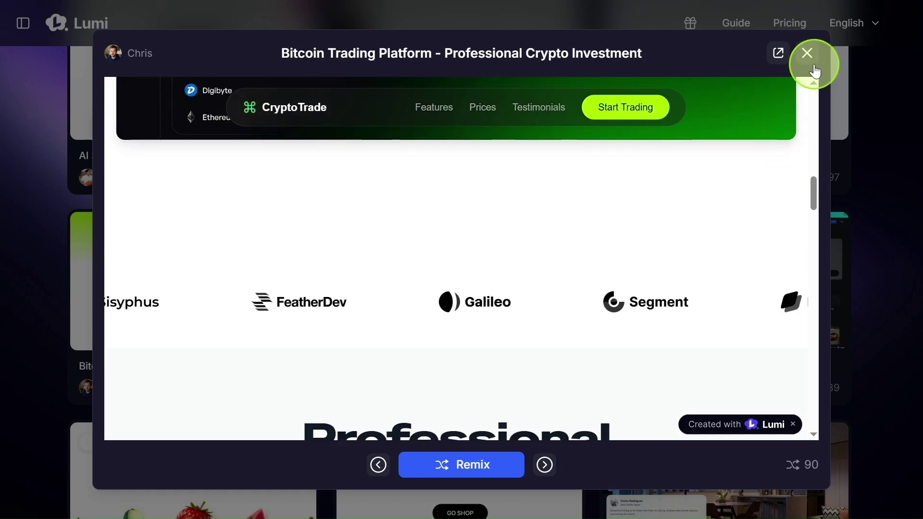
{"action": "left_click", "coordinate": [811, 67]}
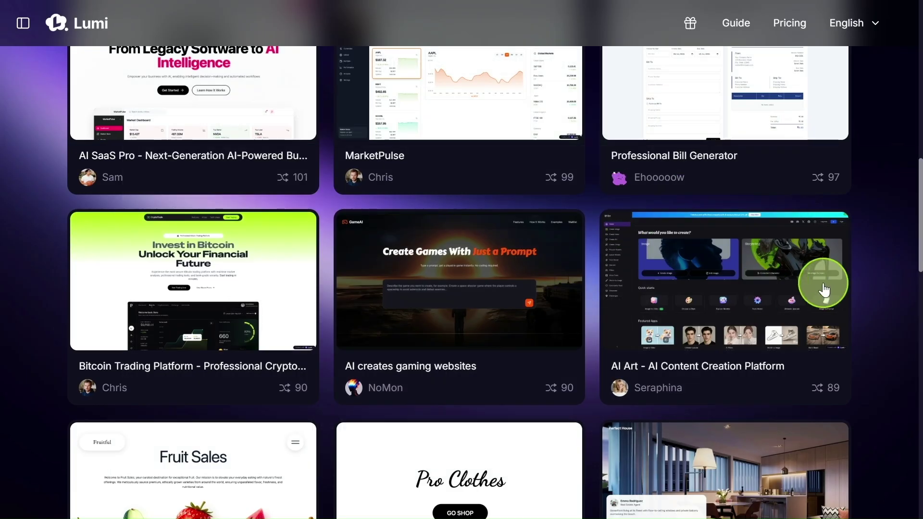
Step: Scroll back up to the build prompt and show its upload-files and library attachment options
{"action": "scroll", "coordinate": [896, 240], "scroll_direction": "up", "scroll_amount": 10}
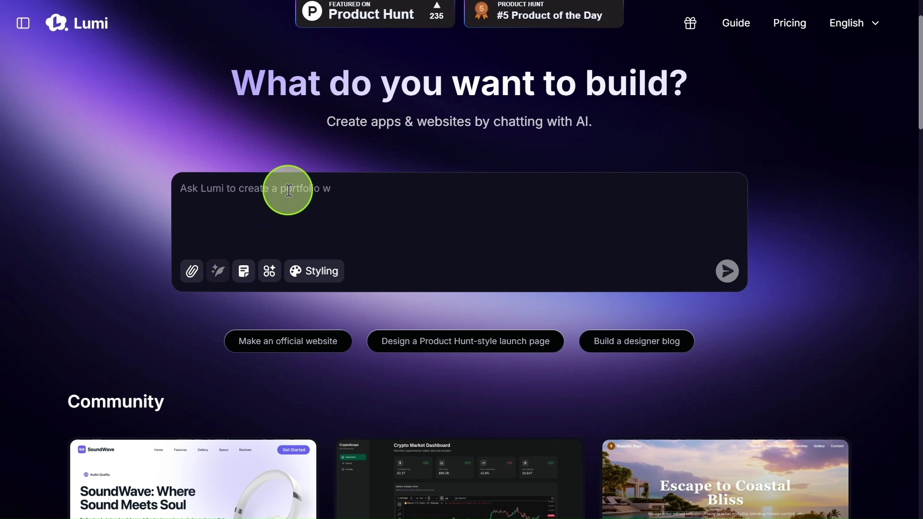
{"action": "scroll", "coordinate": [289, 191], "scroll_direction": "up", "scroll_amount": 2}
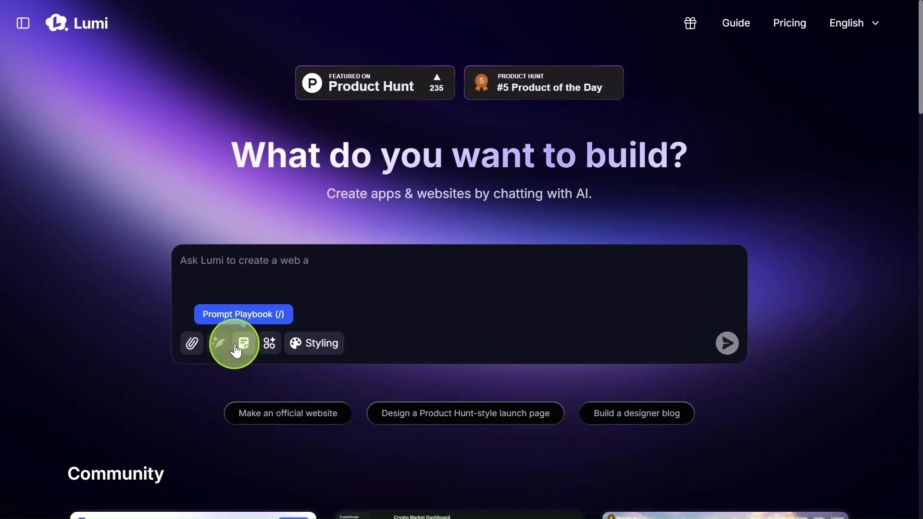
{"action": "left_click", "coordinate": [192, 344]}
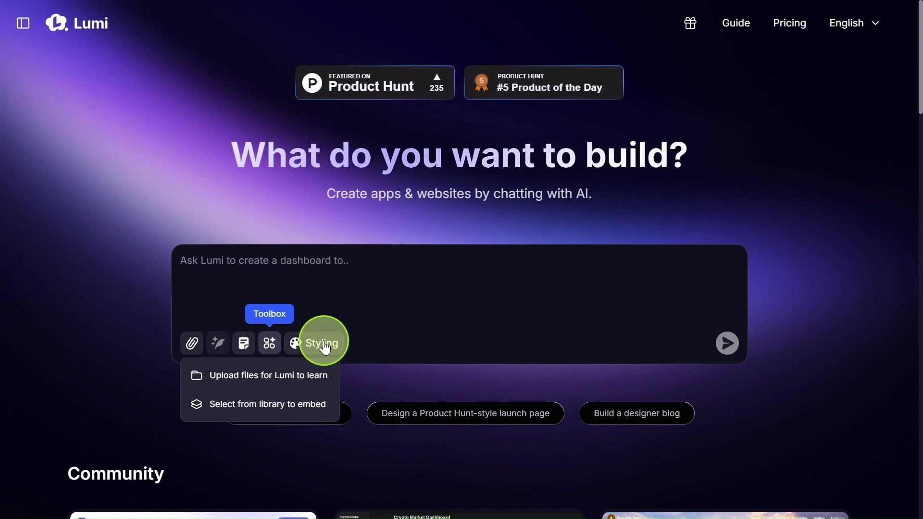
{"action": "left_click", "coordinate": [244, 344]}
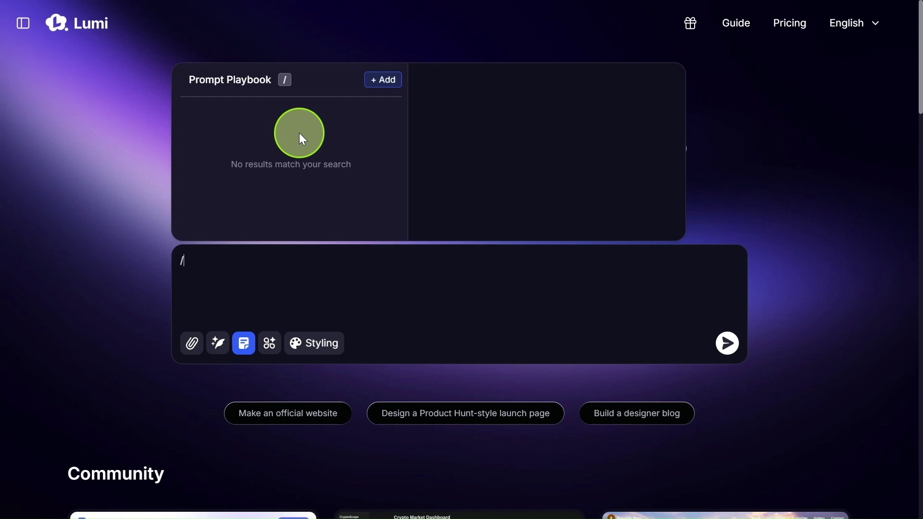
{"action": "key", "text": "BackSpace"}
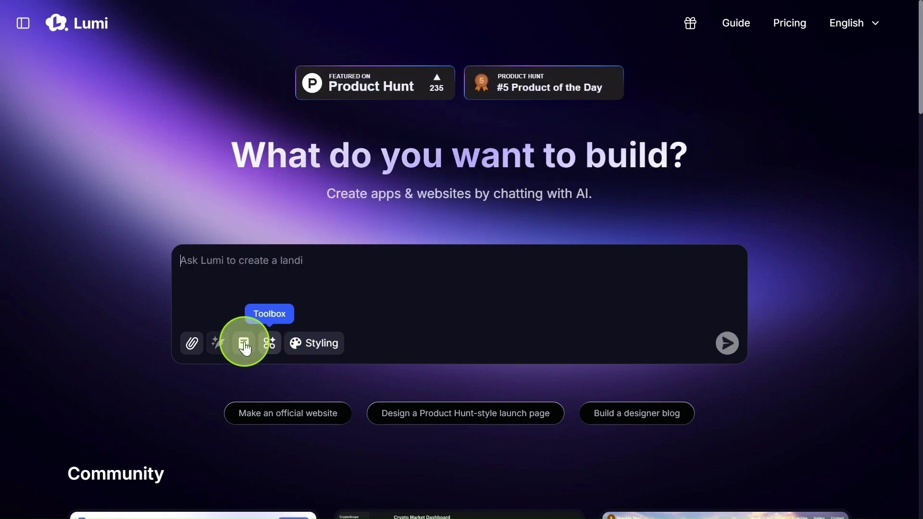
{"action": "left_click", "coordinate": [244, 346]}
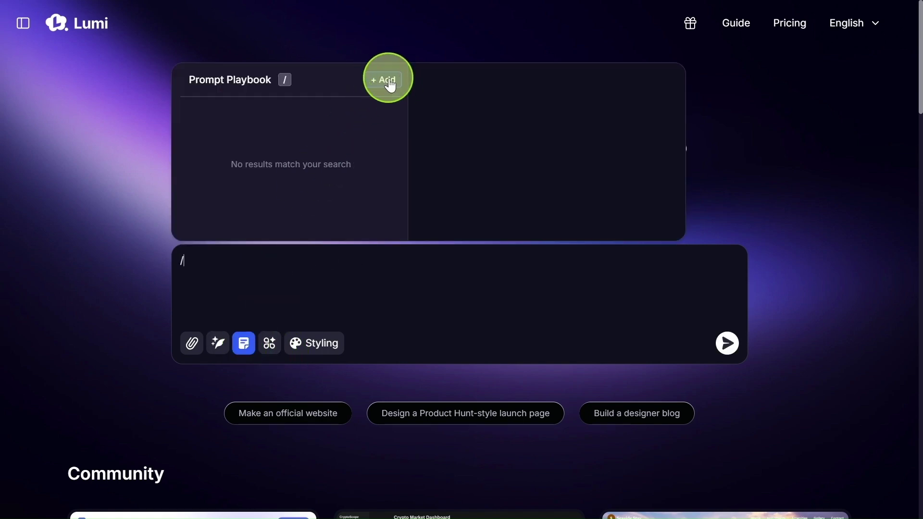
{"action": "key", "text": "BackSpace"}
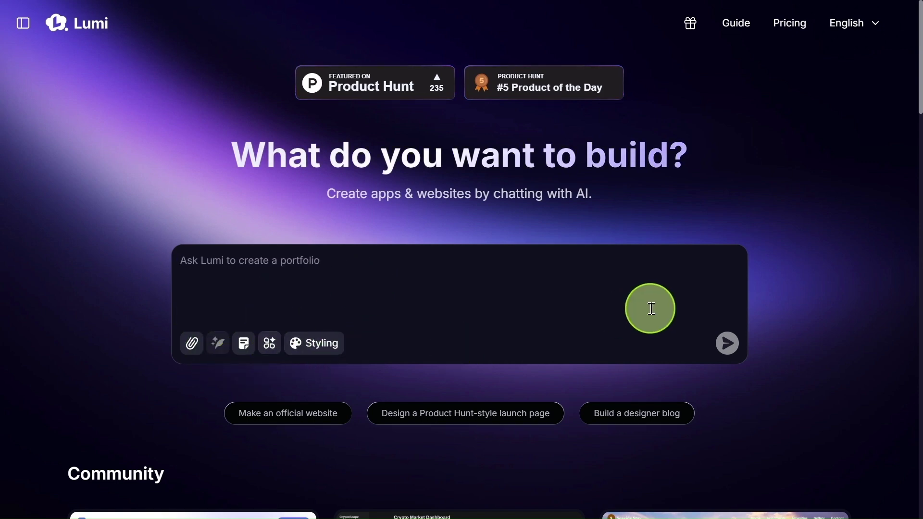
{"action": "left_click", "coordinate": [269, 343]}
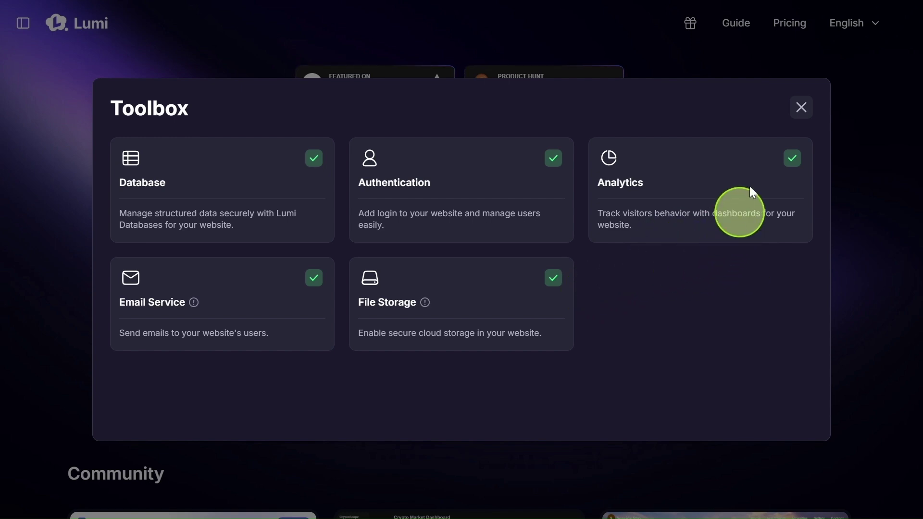
{"action": "left_click", "coordinate": [792, 115]}
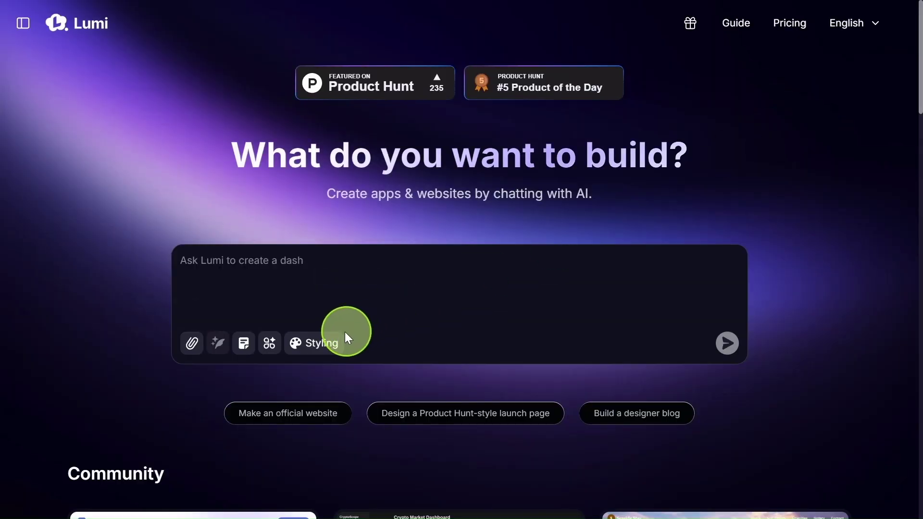
{"action": "left_click", "coordinate": [338, 344]}
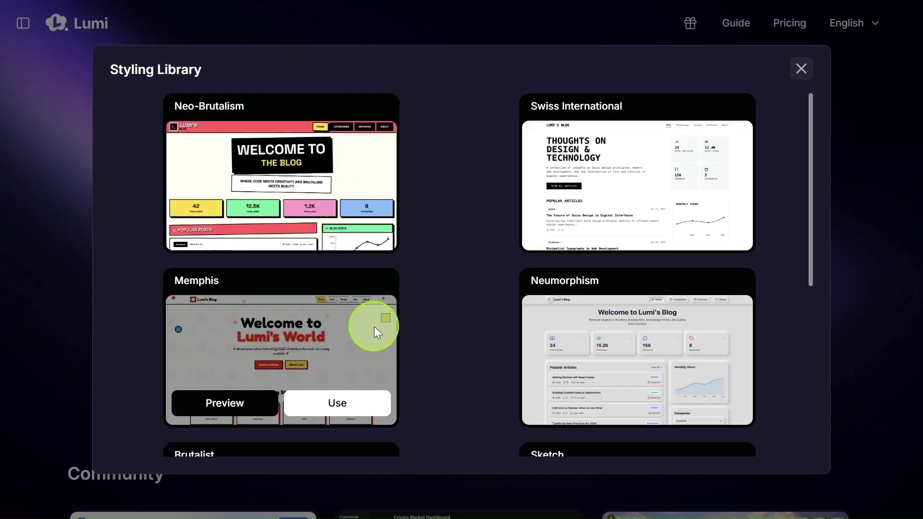
{"action": "scroll", "coordinate": [374, 327], "scroll_direction": "down", "scroll_amount": 3}
{"action": "scroll", "coordinate": [374, 326], "scroll_direction": "down", "scroll_amount": 3}
{"action": "scroll", "coordinate": [374, 327], "scroll_direction": "up", "scroll_amount": 6}
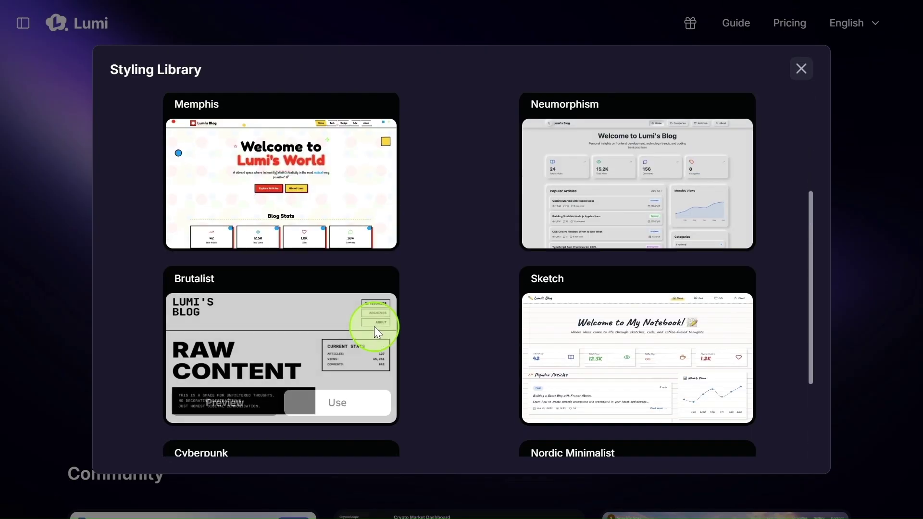
{"action": "mouse_move", "coordinate": [591, 157]}
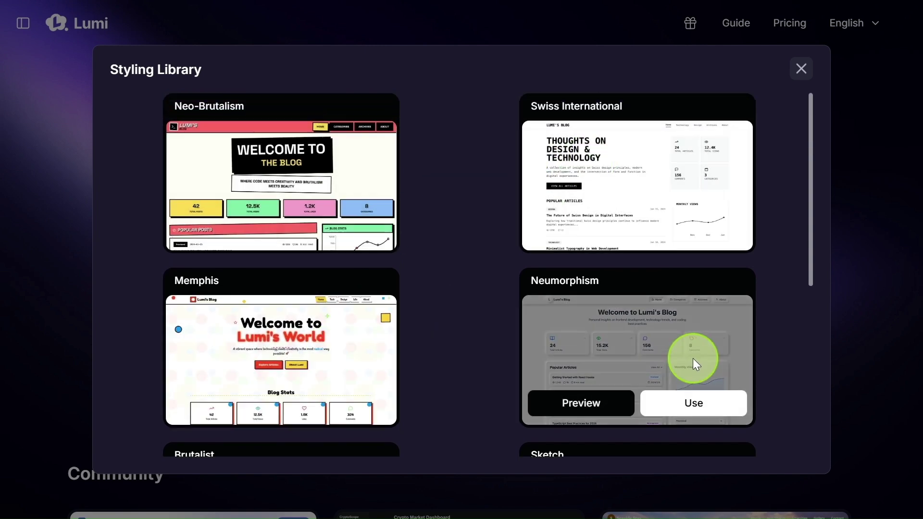
{"action": "scroll", "coordinate": [693, 359], "scroll_direction": "down", "scroll_amount": 2}
{"action": "scroll", "coordinate": [695, 358], "scroll_direction": "down", "scroll_amount": 3}
{"action": "scroll", "coordinate": [695, 359], "scroll_direction": "down", "scroll_amount": 2}
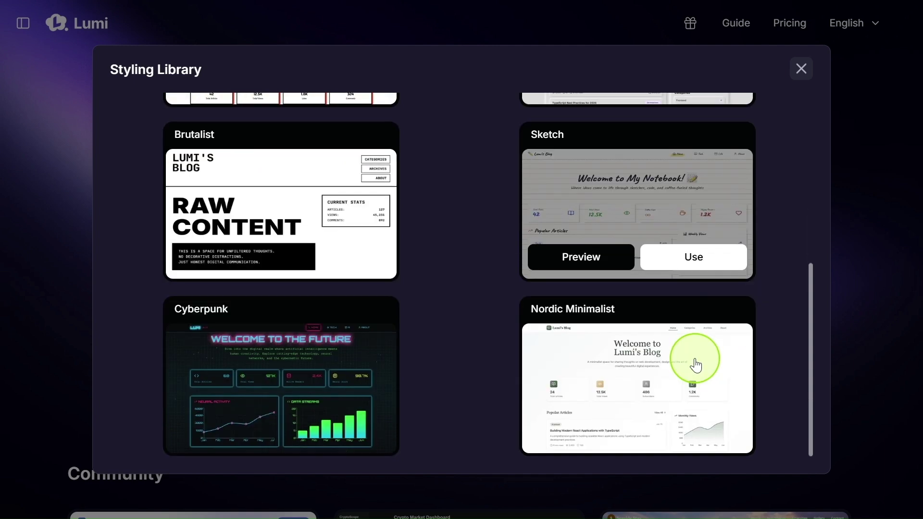
{"action": "mouse_move", "coordinate": [304, 343]}
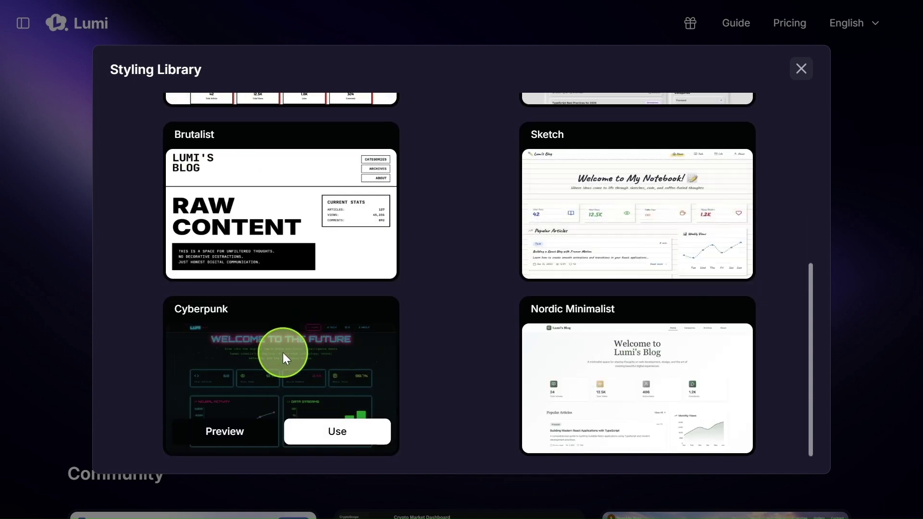
{"action": "scroll", "coordinate": [684, 382], "scroll_direction": "up", "scroll_amount": 4}
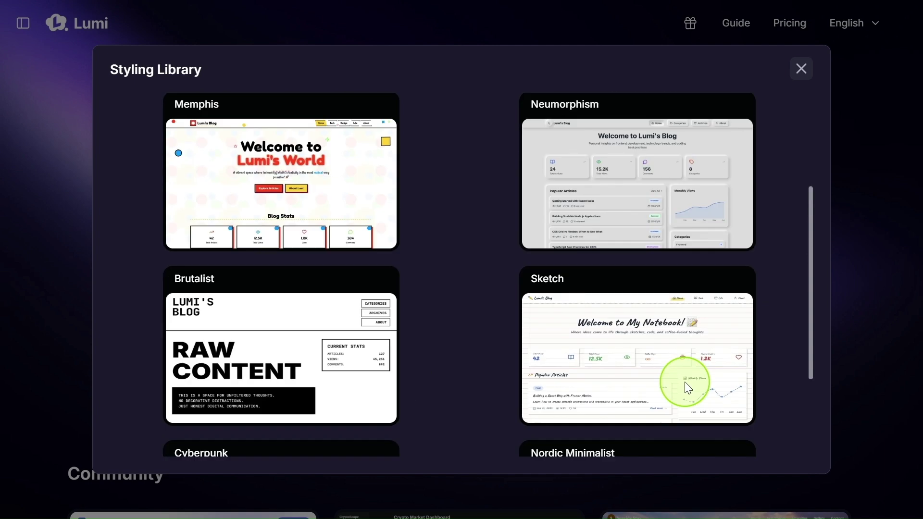
{"action": "scroll", "coordinate": [685, 382], "scroll_direction": "up", "scroll_amount": 2}
{"action": "mouse_move", "coordinate": [287, 168]}
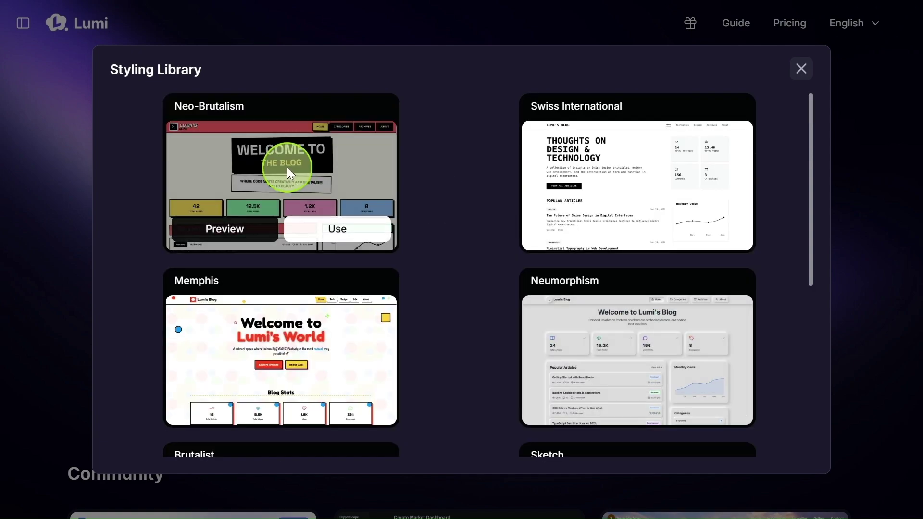
{"action": "left_click", "coordinate": [372, 156]}
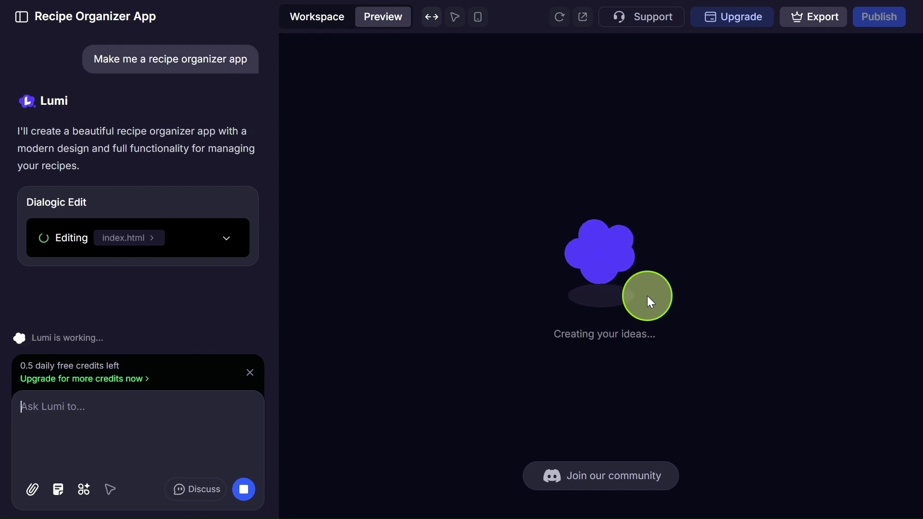
Step: Bring up the list of open windows with Alt+Tab after the Recipe Organizer finishes generating
{"action": "key", "text": "alt+Tab"}
{"action": "key", "text": "alt+Tab"}
{"action": "key", "text": "alt+Tab"}
{"action": "key", "text": "alt+Tab"}
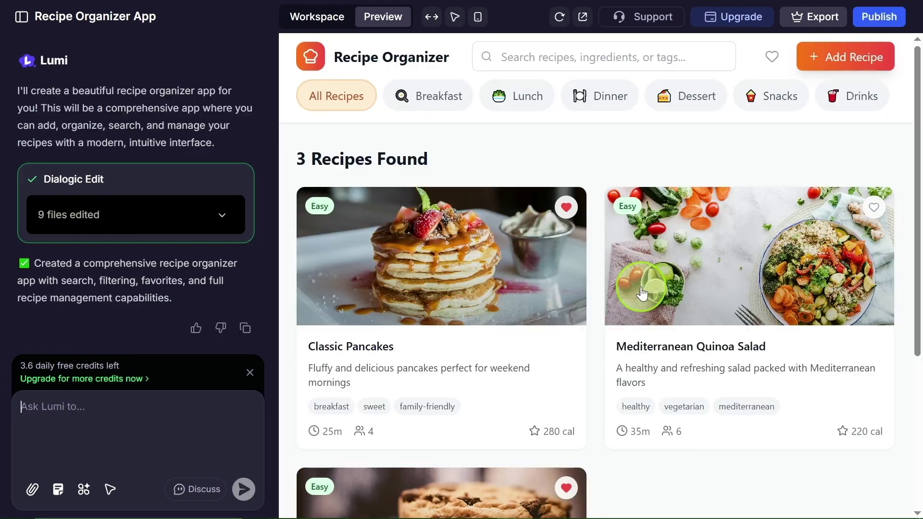
Step: Filter the recipe list to Drinks, then Breakfast, then back to All Recipes
{"action": "scroll", "coordinate": [552, 288], "scroll_direction": "down", "scroll_amount": 5}
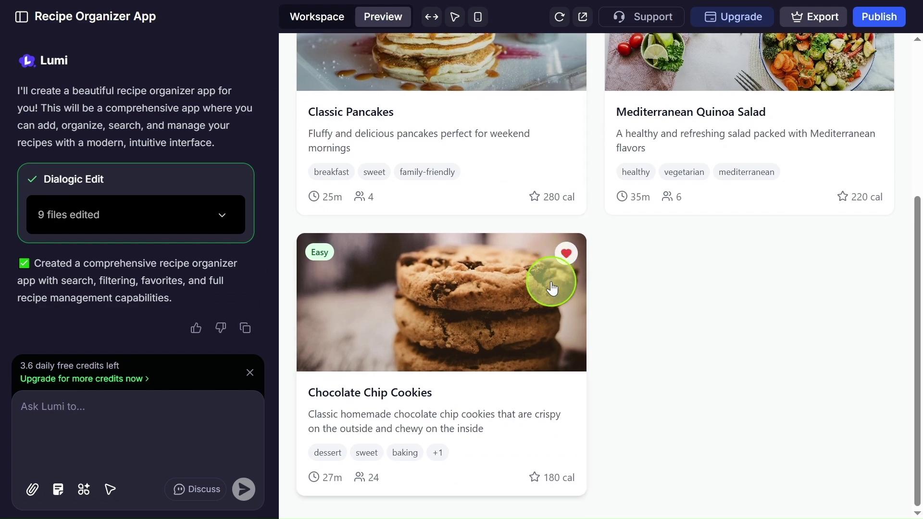
{"action": "scroll", "coordinate": [552, 287], "scroll_direction": "up", "scroll_amount": 5}
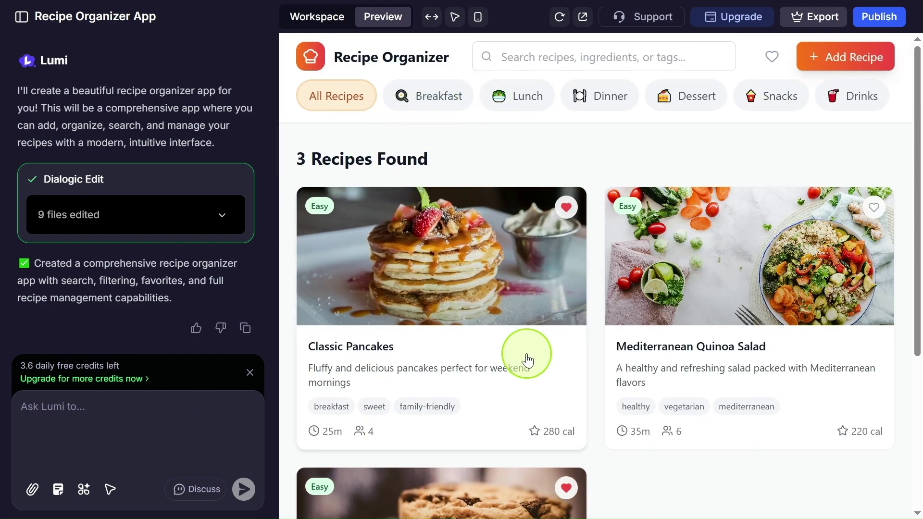
{"action": "left_click", "coordinate": [845, 113]}
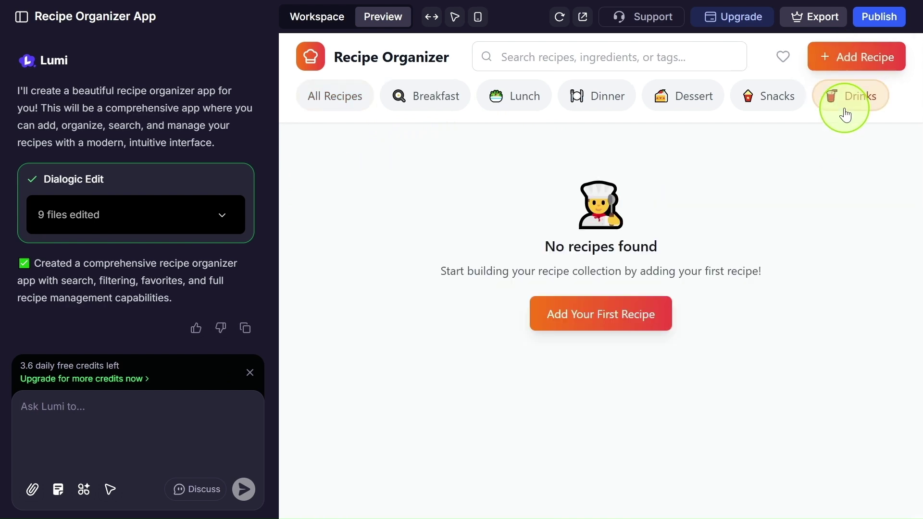
{"action": "left_click", "coordinate": [409, 107]}
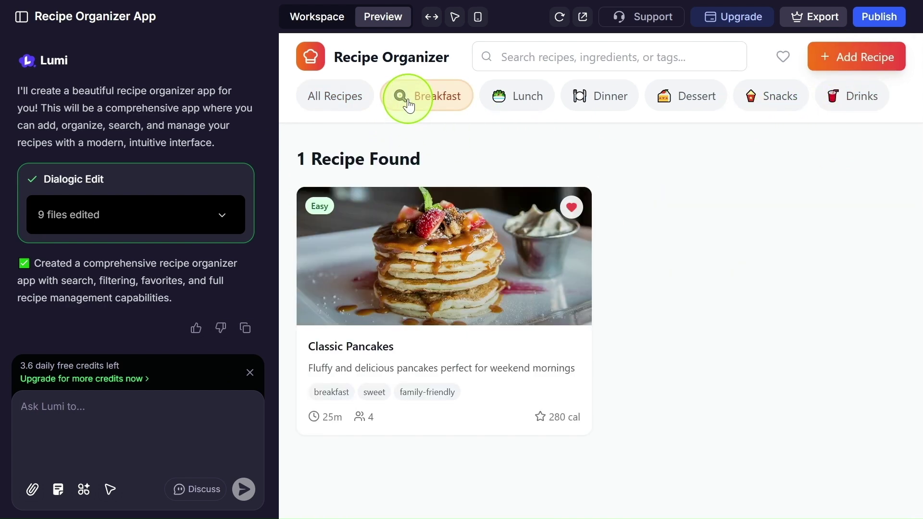
{"action": "left_click", "coordinate": [355, 103]}
{"action": "scroll", "coordinate": [647, 331], "scroll_direction": "down", "scroll_amount": 5}
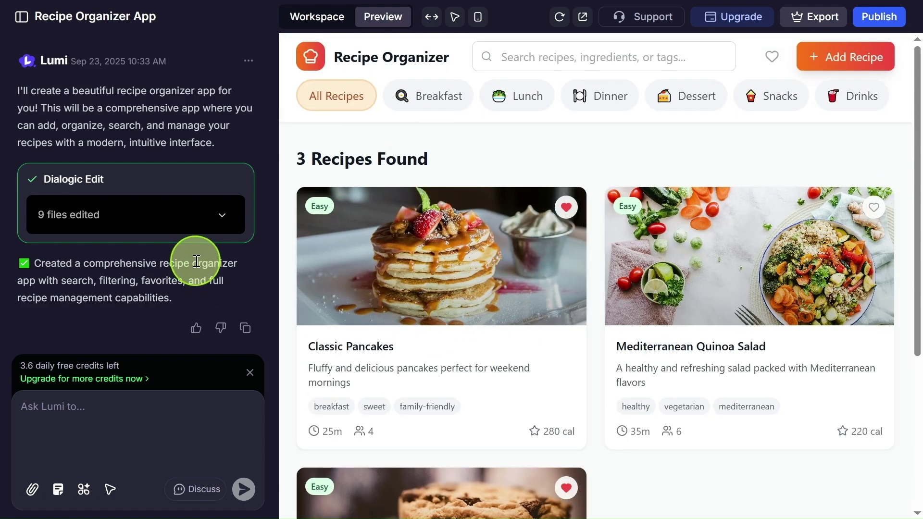
{"action": "scroll", "coordinate": [164, 233], "scroll_direction": "up", "scroll_amount": 1}
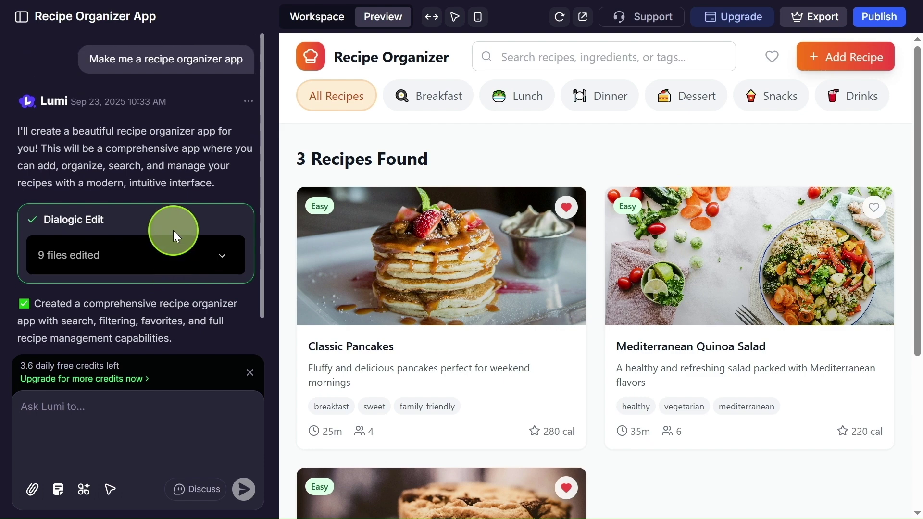
Step: Bring up the blue-themed Lumi window and highlight the 'change the color scheme' request
{"action": "key", "text": "alt+Tab"}
{"action": "key", "text": "alt+Tab"}
{"action": "key", "text": "alt+Tab"}
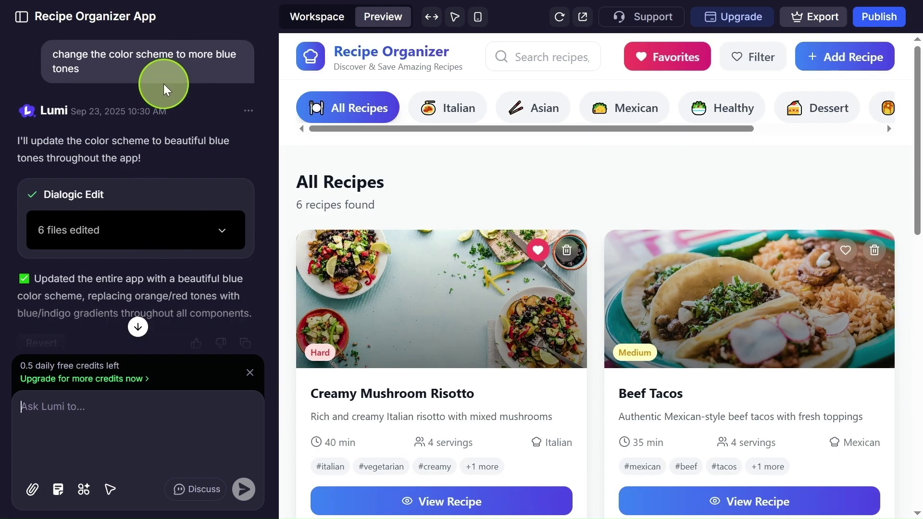
{"action": "mouse_move", "coordinate": [239, 54]}
{"action": "left_mouse_down"}
{"action": "mouse_move", "coordinate": [107, 62]}
{"action": "mouse_move", "coordinate": [63, 53]}
{"action": "left_mouse_up"}
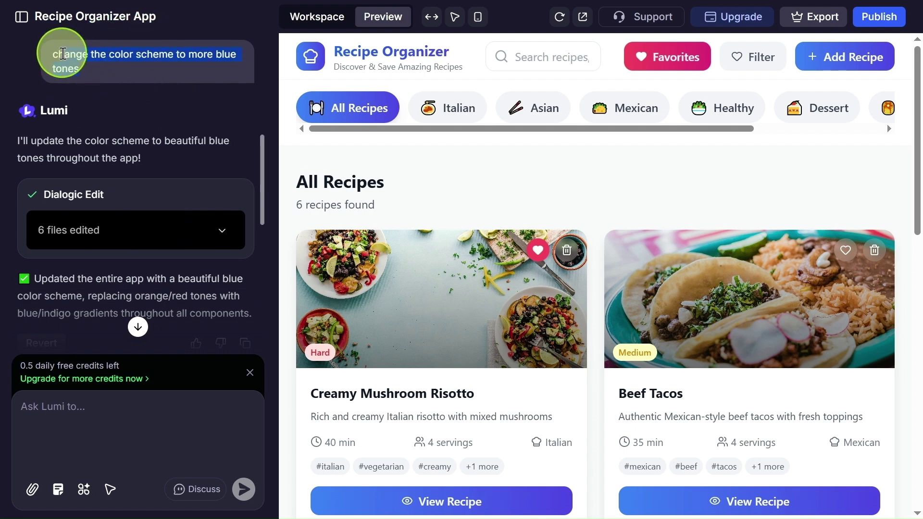
{"action": "left_click", "coordinate": [51, 56]}
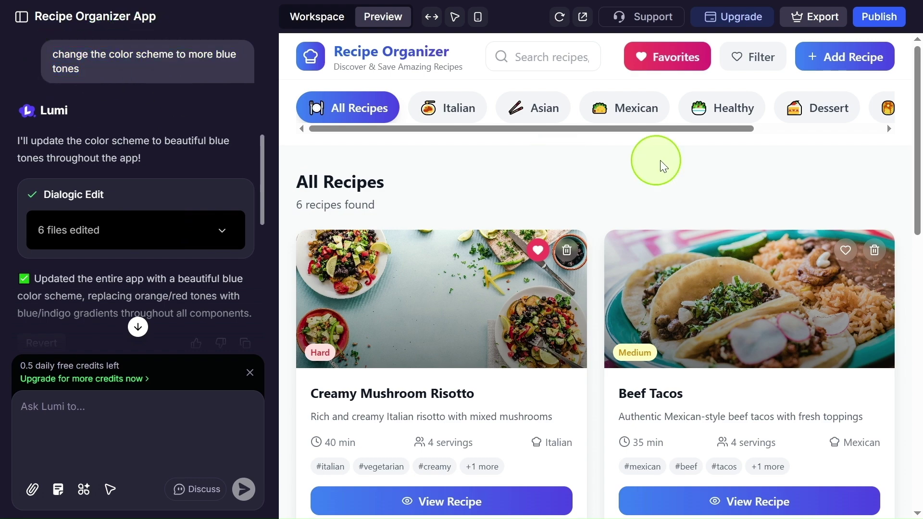
Step: Scroll through the blue-themed preview listing six recipes
{"action": "scroll", "coordinate": [666, 179], "scroll_direction": "down", "scroll_amount": 2}
{"action": "scroll", "coordinate": [666, 178], "scroll_direction": "up", "scroll_amount": 2}
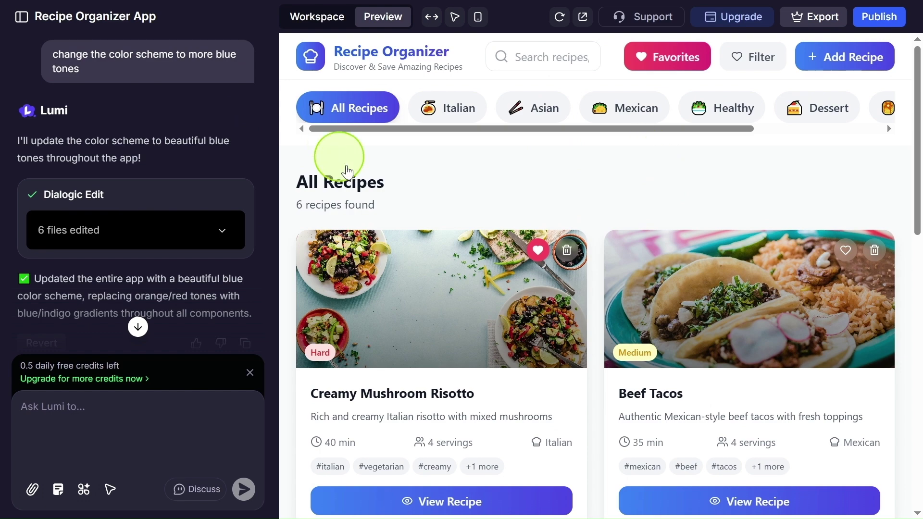
{"action": "scroll", "coordinate": [773, 315], "scroll_direction": "down", "scroll_amount": 15}
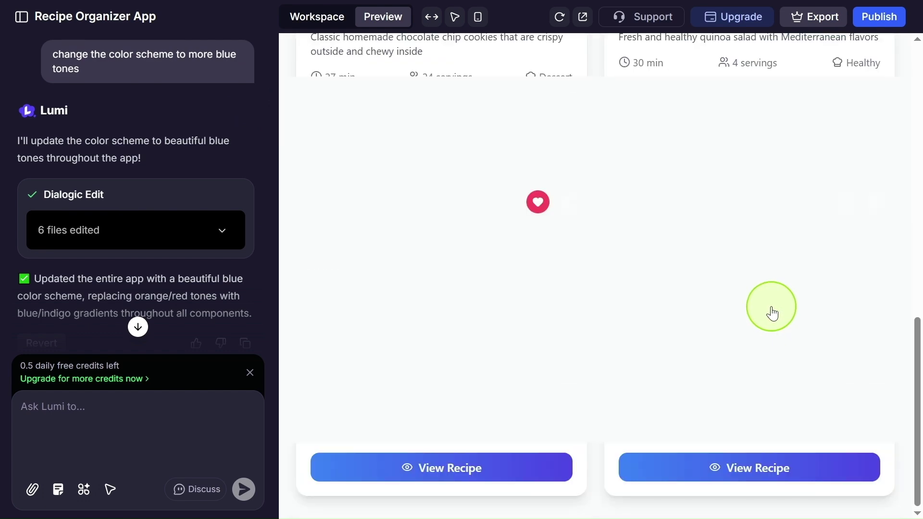
{"action": "scroll", "coordinate": [772, 313], "scroll_direction": "up", "scroll_amount": 15}
{"action": "scroll", "coordinate": [773, 313], "scroll_direction": "down", "scroll_amount": 12}
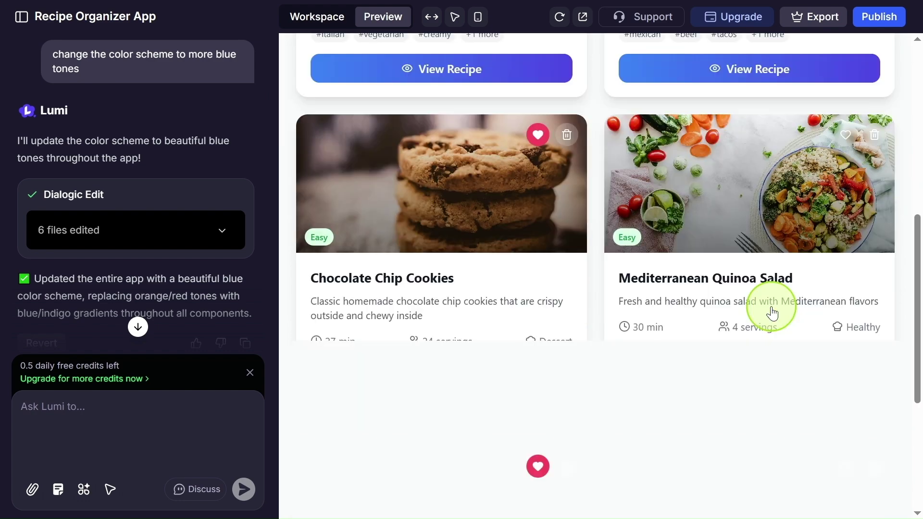
{"action": "scroll", "coordinate": [772, 313], "scroll_direction": "up", "scroll_amount": 7}
{"action": "scroll", "coordinate": [772, 314], "scroll_direction": "up", "scroll_amount": 5}
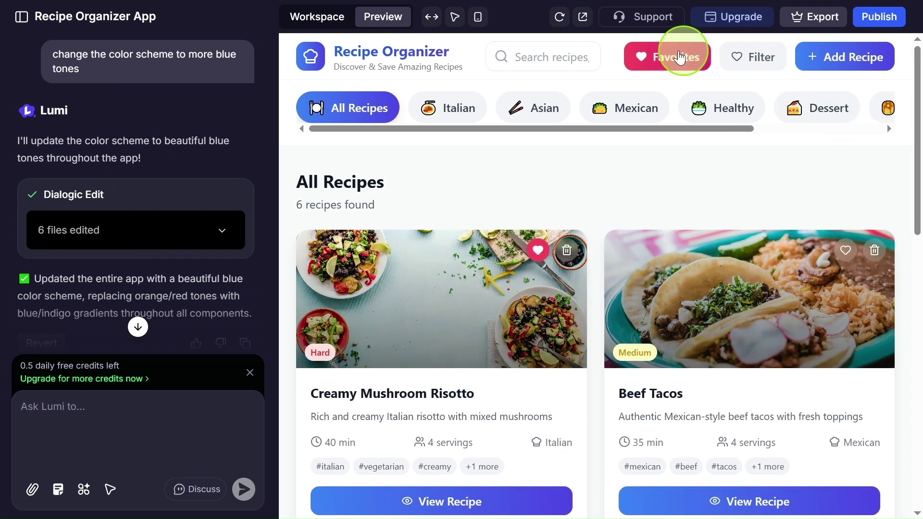
{"action": "scroll", "coordinate": [150, 245], "scroll_direction": "down", "scroll_amount": 3}
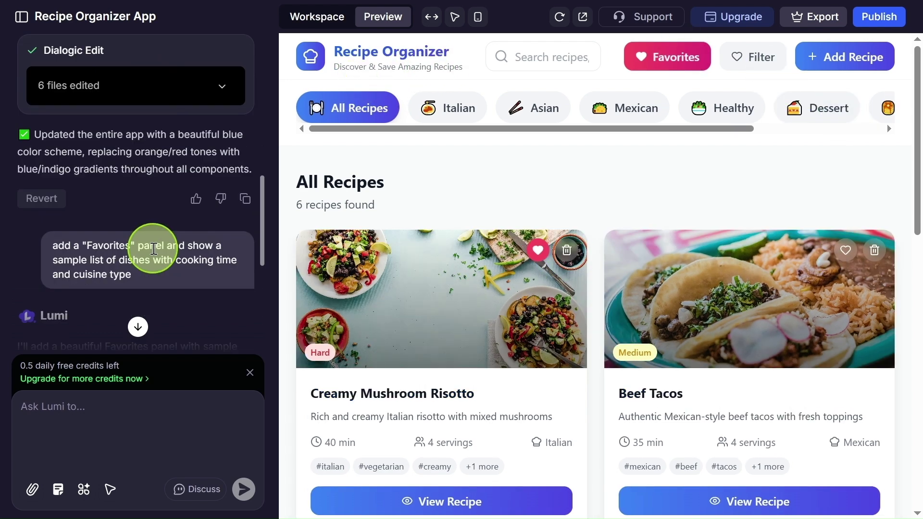
{"action": "left_click_drag", "start_coordinate": [134, 269], "coordinate": [57, 240]}
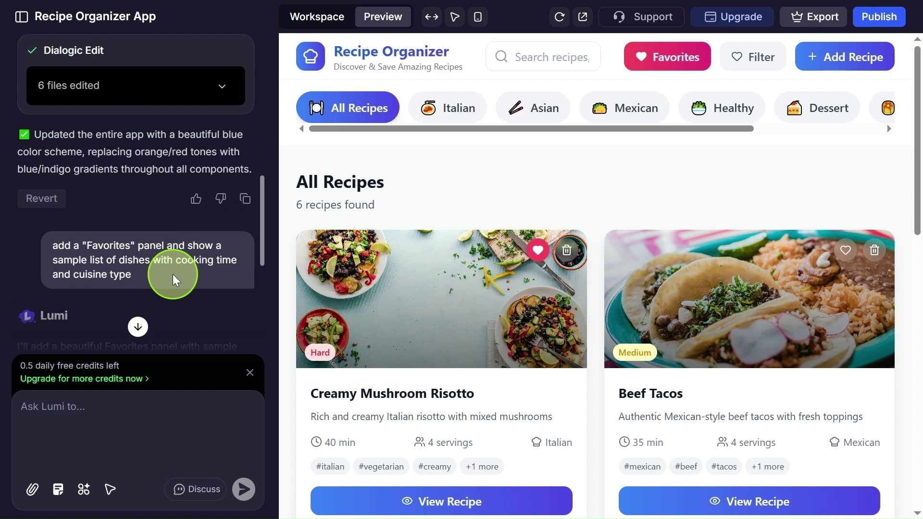
{"action": "scroll", "coordinate": [174, 279], "scroll_direction": "down", "scroll_amount": 3}
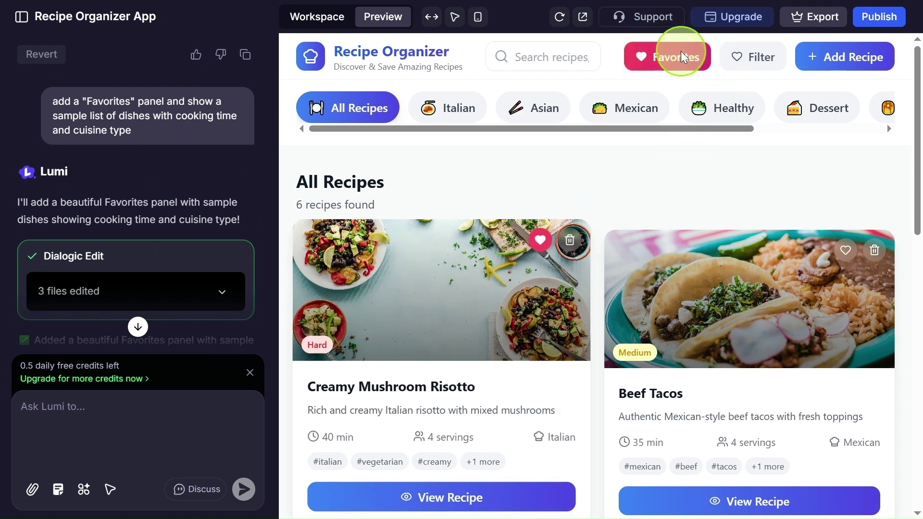
Step: Open My Favorites and browse its 6 saved recipes, including Spaghetti Carbonara and Chicken Pad Thai
{"action": "left_click", "coordinate": [680, 51]}
{"action": "scroll", "coordinate": [171, 288], "scroll_direction": "down", "scroll_amount": 10}
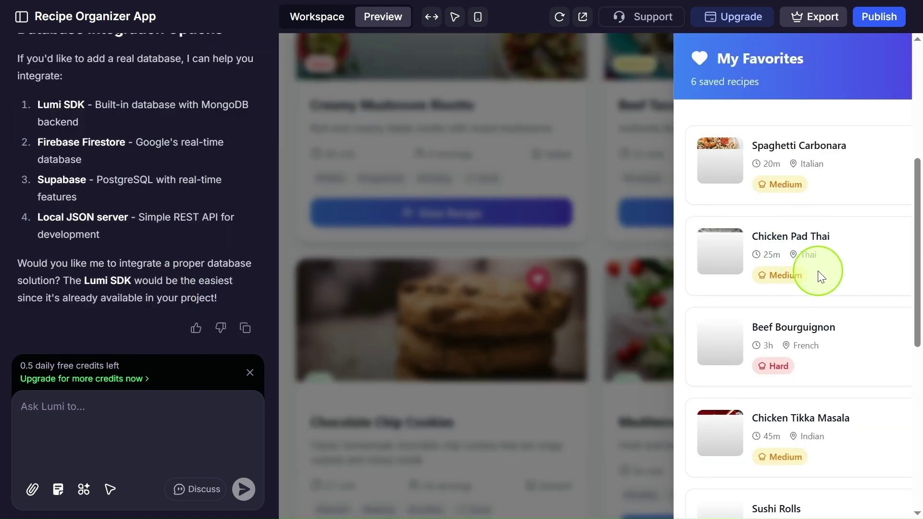
{"action": "scroll", "coordinate": [819, 278], "scroll_direction": "down", "scroll_amount": 5}
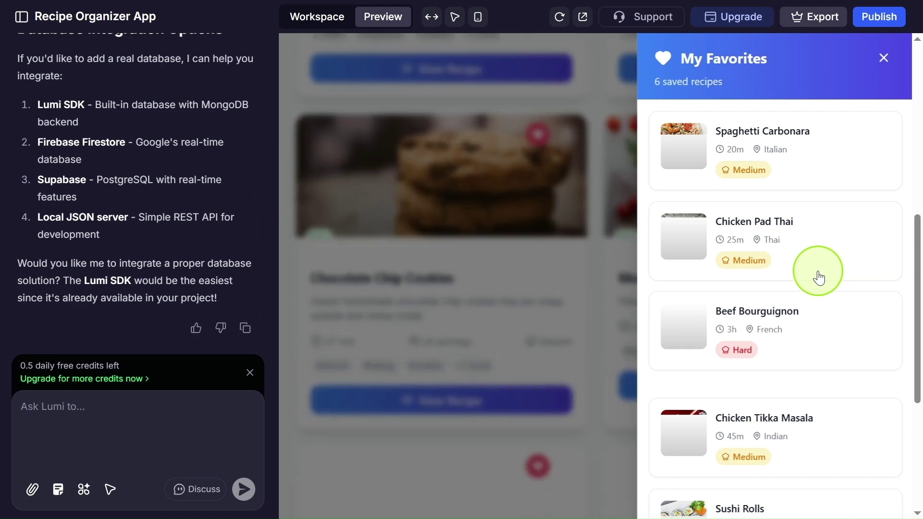
{"action": "scroll", "coordinate": [818, 277], "scroll_direction": "up", "scroll_amount": 5}
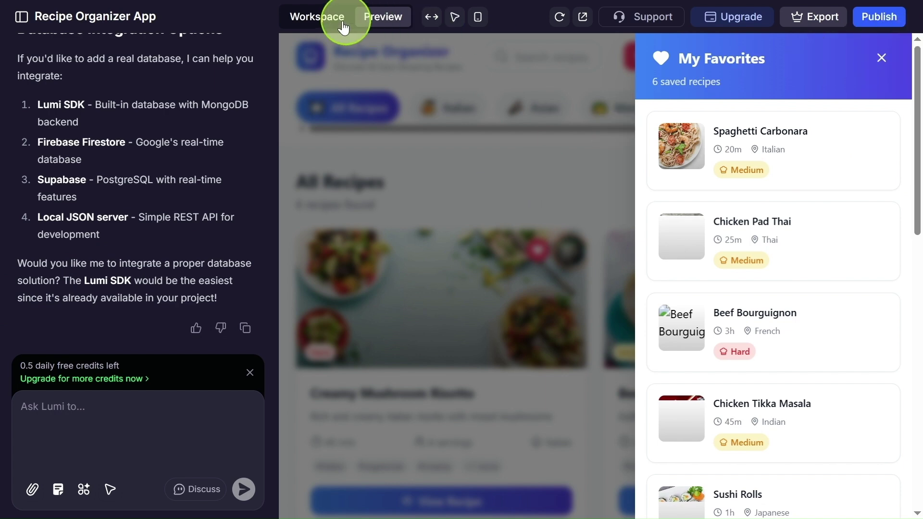
Step: Go to the Workspace dashboard's Code view and load RecipeCard.tsx from the src files
{"action": "left_click", "coordinate": [314, 20]}
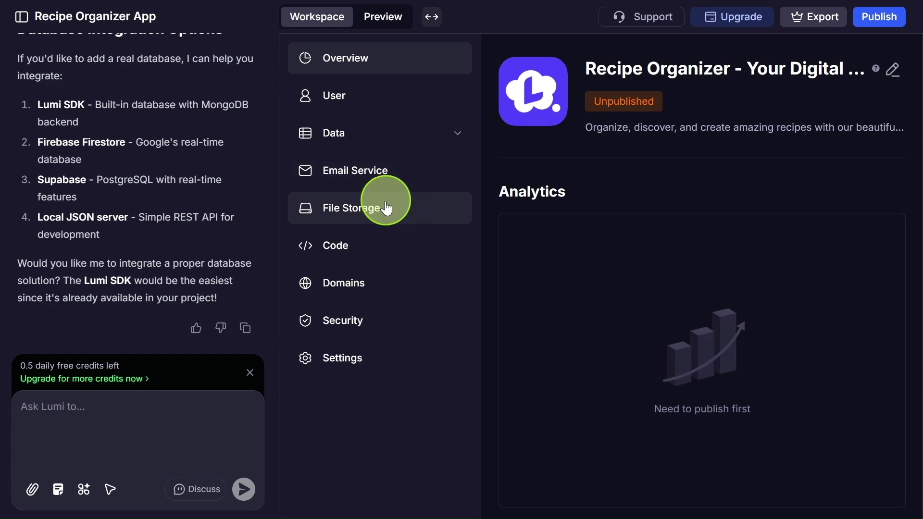
{"action": "left_click", "coordinate": [386, 252]}
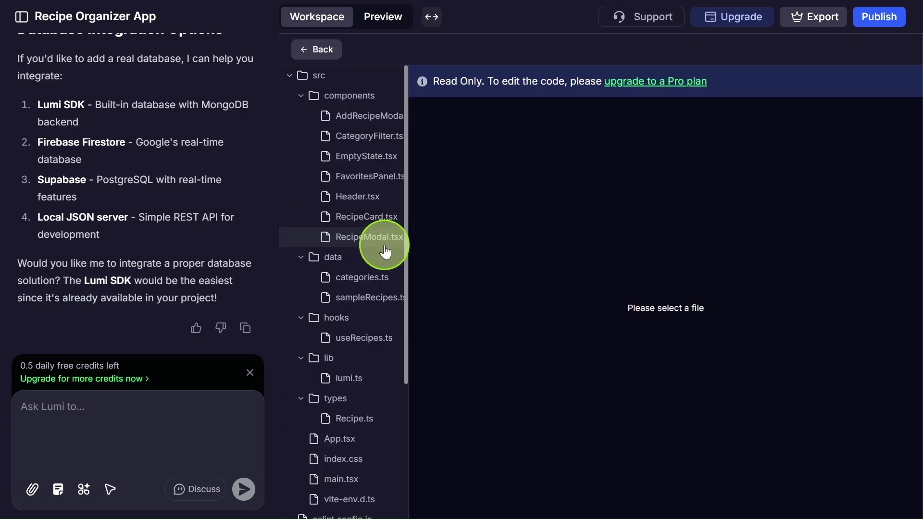
{"action": "scroll", "coordinate": [361, 269], "scroll_direction": "down", "scroll_amount": 4}
{"action": "scroll", "coordinate": [367, 282], "scroll_direction": "up", "scroll_amount": 4}
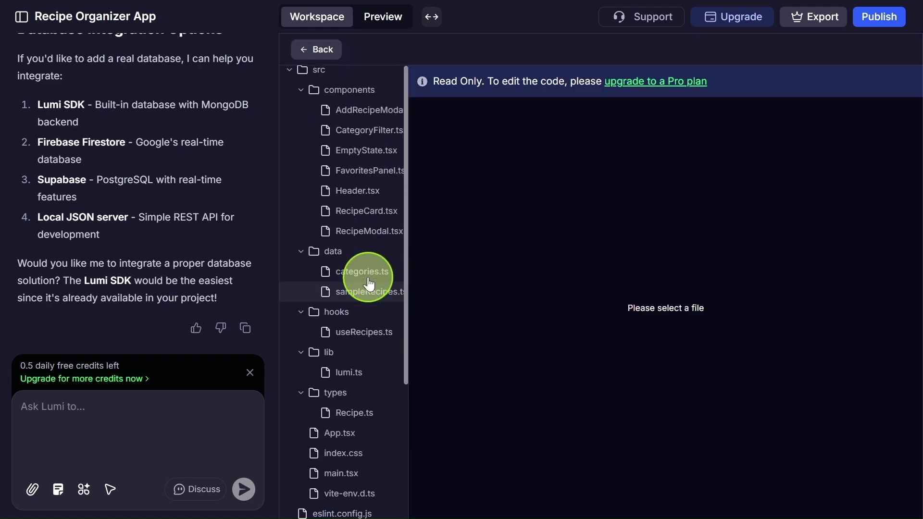
{"action": "scroll", "coordinate": [370, 278], "scroll_direction": "down", "scroll_amount": 4}
{"action": "scroll", "coordinate": [370, 274], "scroll_direction": "up", "scroll_amount": 4}
{"action": "left_click", "coordinate": [368, 218]}
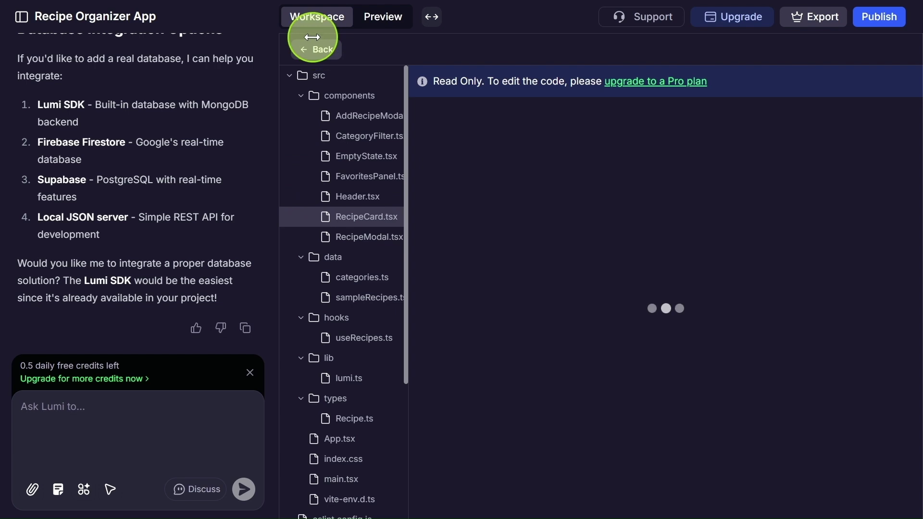
Step: Review the Domains, Security and Settings pages, then return to the Preview
{"action": "left_click", "coordinate": [318, 58]}
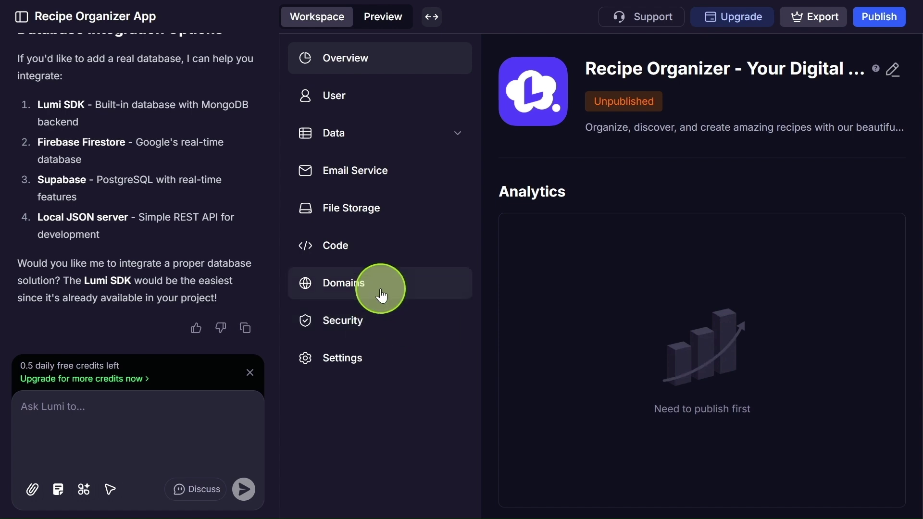
{"action": "left_click", "coordinate": [382, 296]}
{"action": "scroll", "coordinate": [730, 341], "scroll_direction": "down", "scroll_amount": 10}
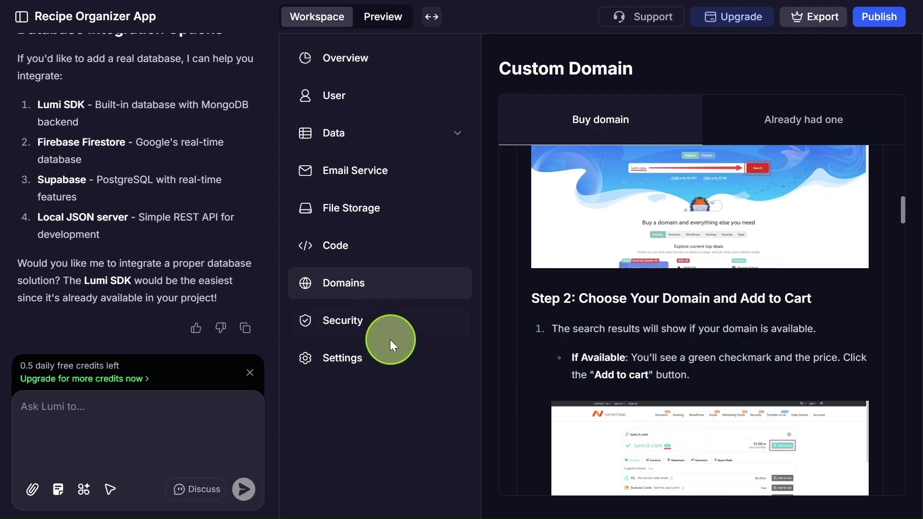
{"action": "left_click", "coordinate": [398, 323]}
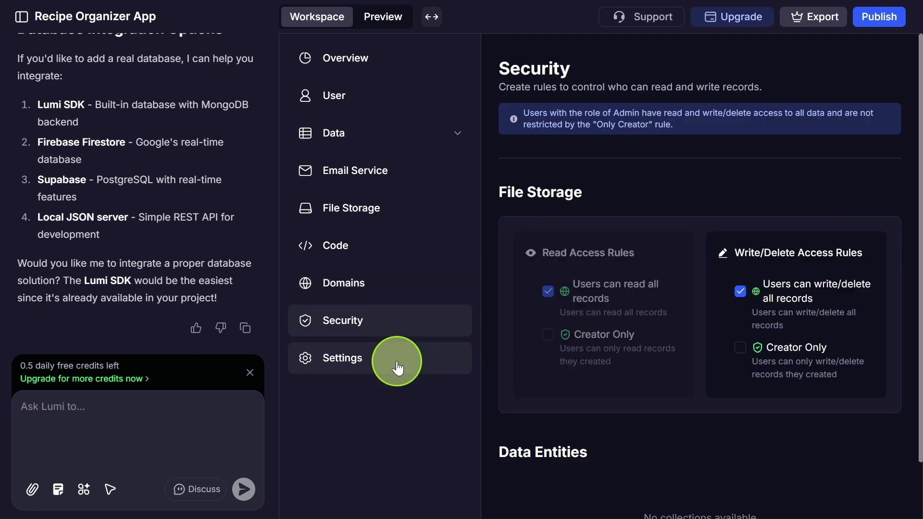
{"action": "left_click", "coordinate": [398, 368]}
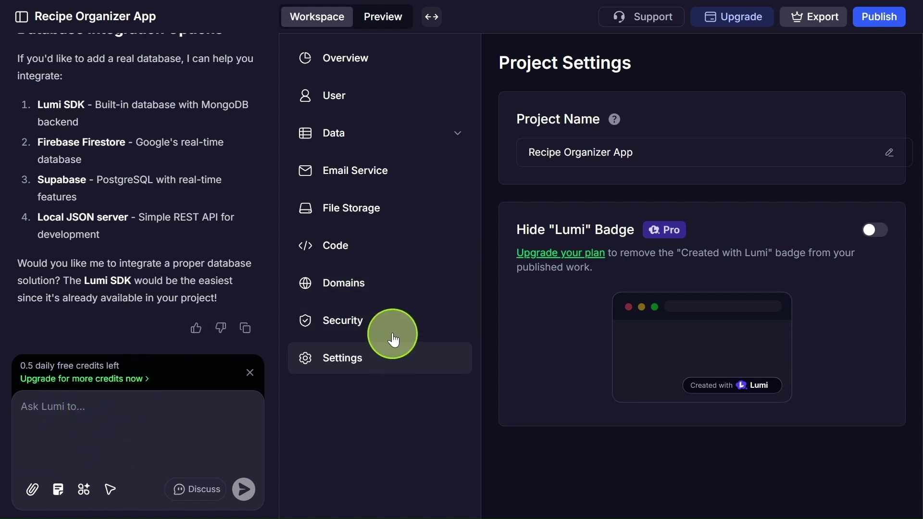
{"action": "left_click", "coordinate": [383, 23]}
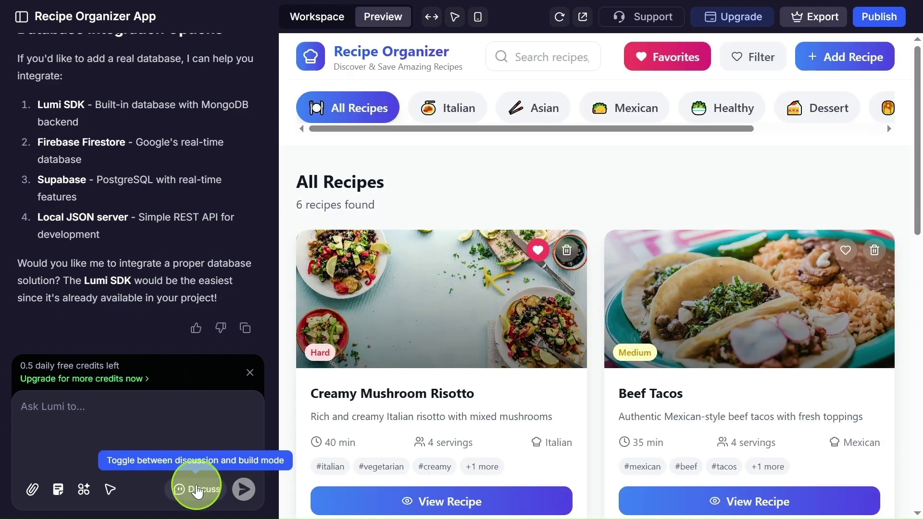
{"action": "left_click", "coordinate": [197, 490]}
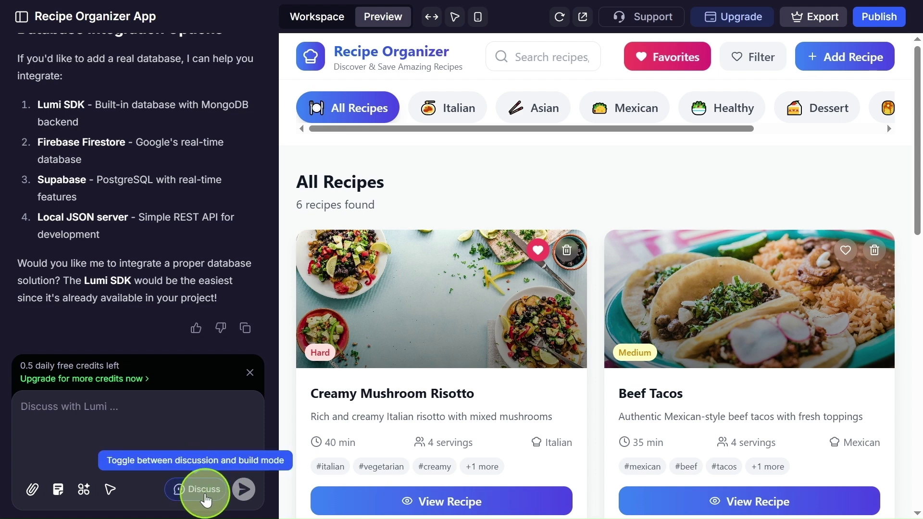
{"action": "left_click", "coordinate": [205, 495]}
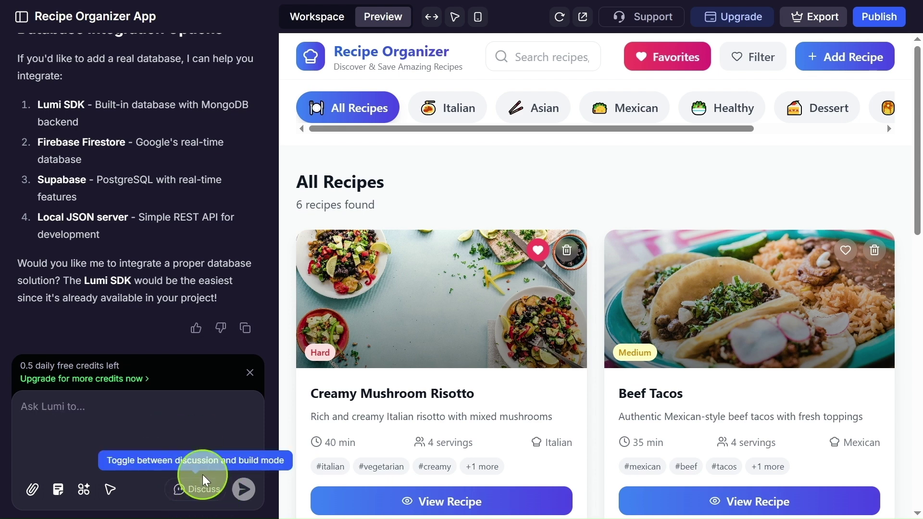
{"action": "scroll", "coordinate": [564, 344], "scroll_direction": "down", "scroll_amount": 10}
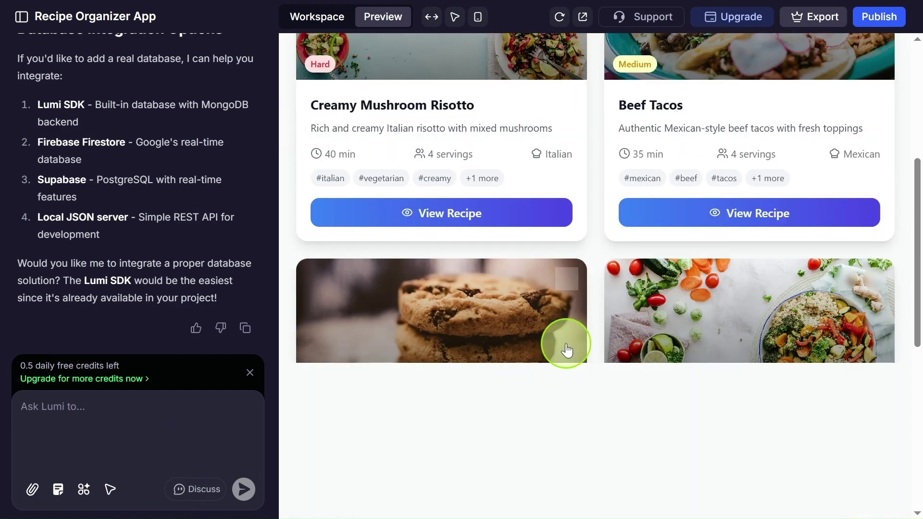
{"action": "scroll", "coordinate": [565, 344], "scroll_direction": "up", "scroll_amount": 10}
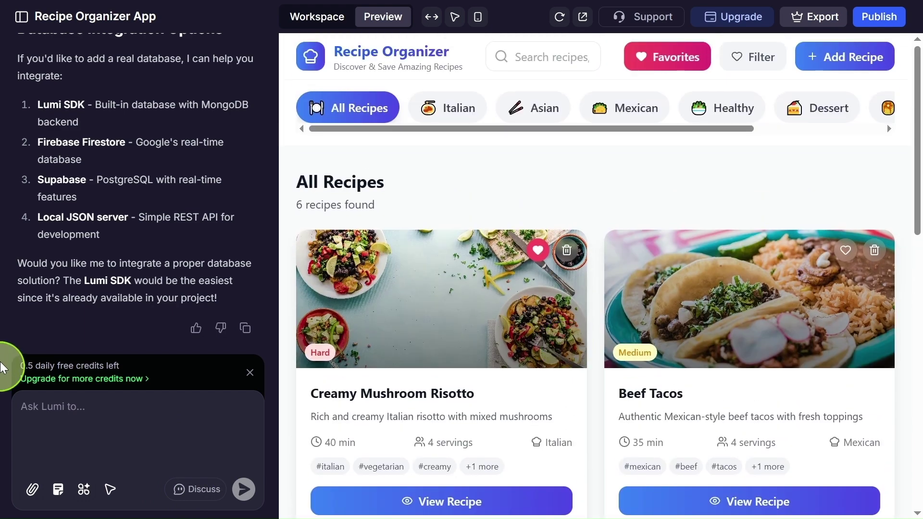
{"action": "scroll", "coordinate": [192, 207], "scroll_direction": "up", "scroll_amount": 15}
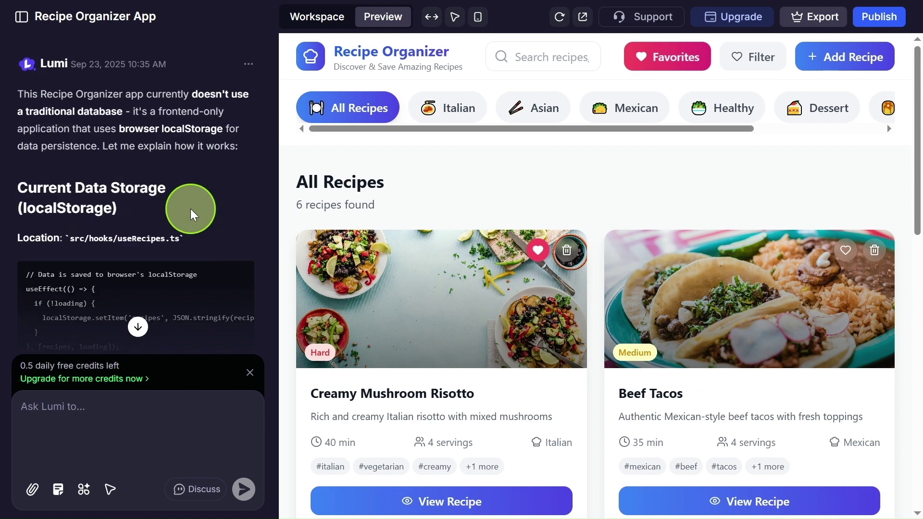
{"action": "scroll", "coordinate": [187, 211], "scroll_direction": "up", "scroll_amount": 10}
{"action": "scroll", "coordinate": [162, 202], "scroll_direction": "up", "scroll_amount": 10}
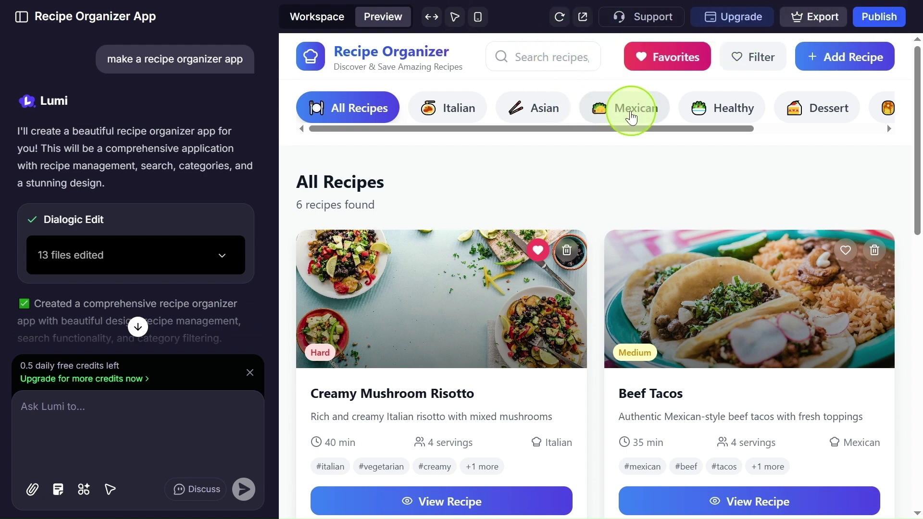
Step: Bring forward the orange Recipe Organizer window and scroll its three-recipe grid
{"action": "key", "text": "alt+Tab"}
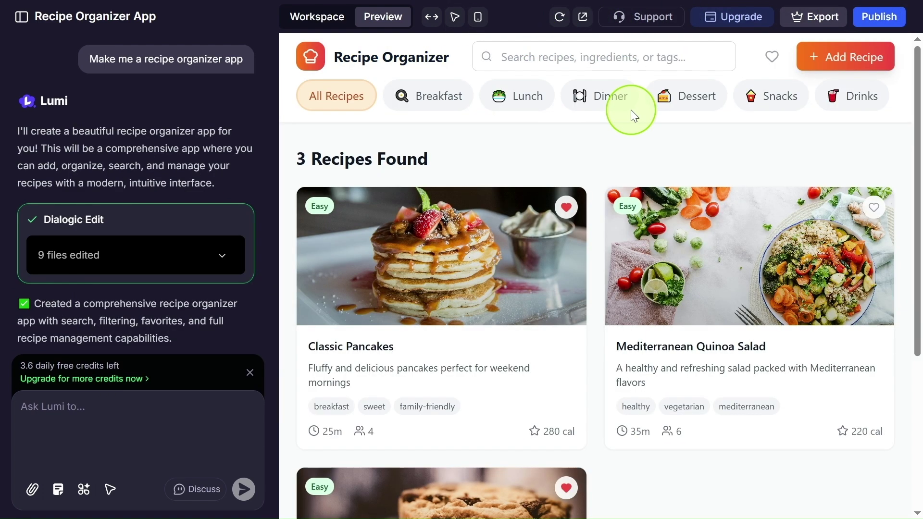
{"action": "scroll", "coordinate": [630, 313], "scroll_direction": "down", "scroll_amount": 5}
{"action": "scroll", "coordinate": [635, 317], "scroll_direction": "up", "scroll_amount": 5}
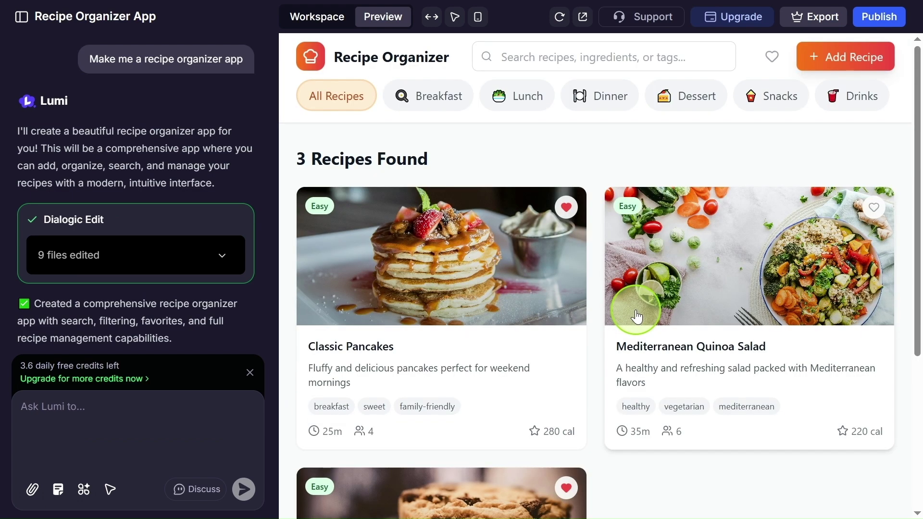
{"action": "scroll", "coordinate": [548, 327], "scroll_direction": "down", "scroll_amount": 4}
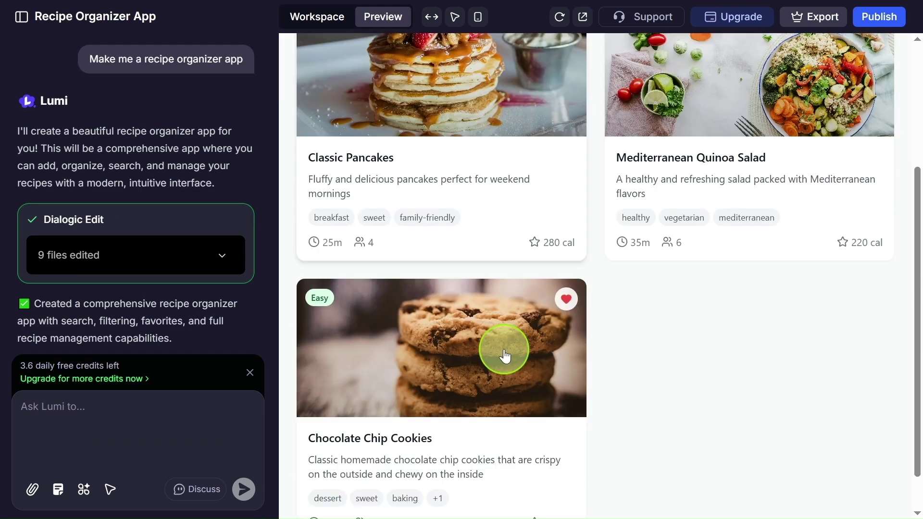